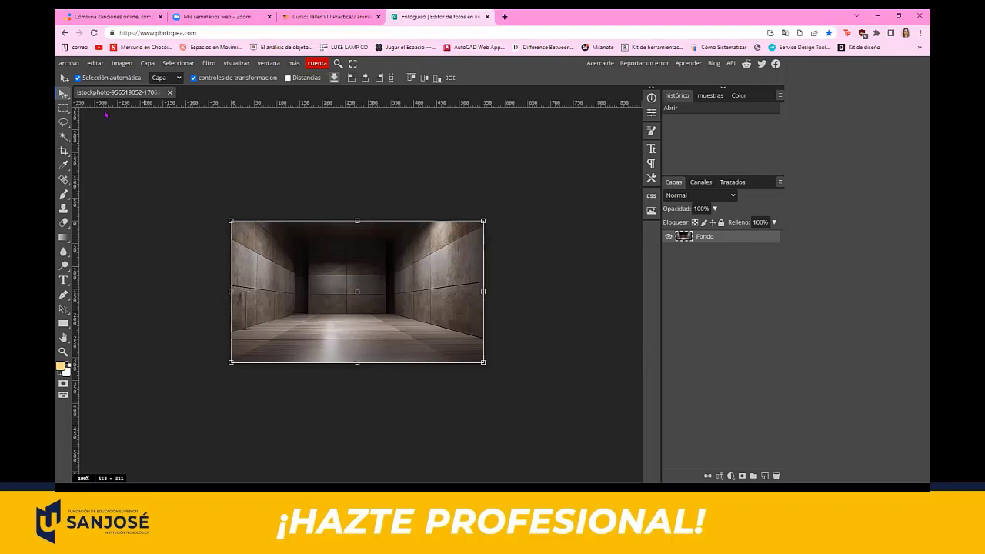
left_click(71, 65)
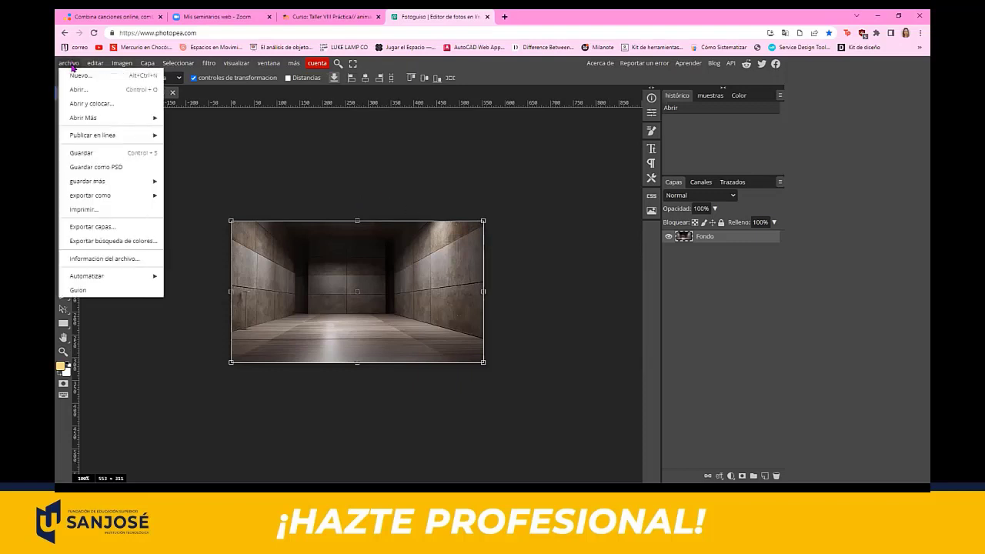
left_click(91, 104)
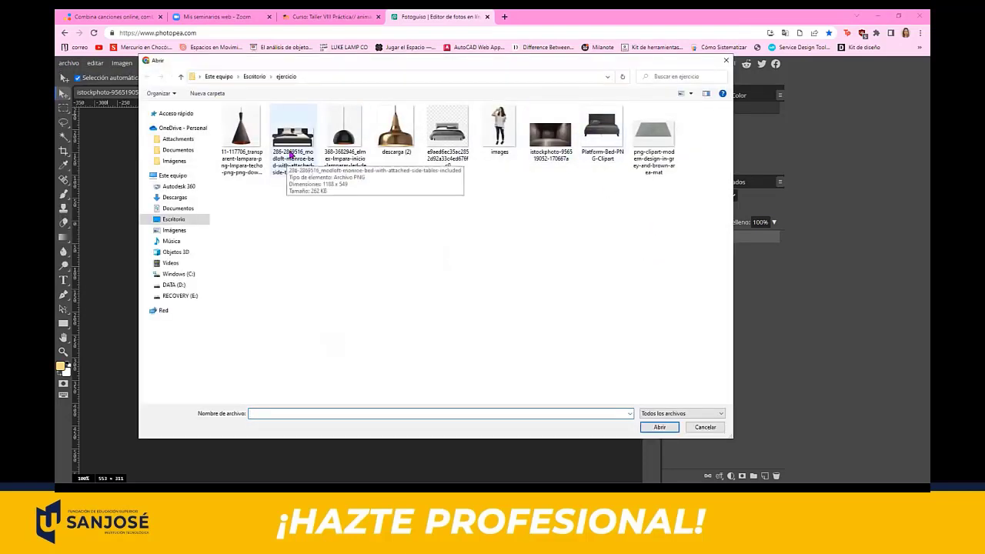
left_click(289, 156)
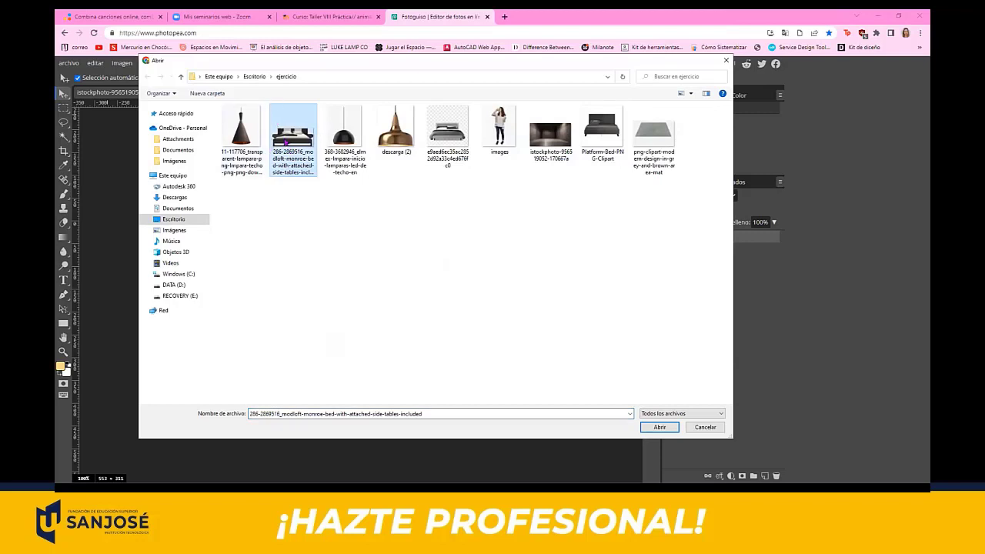
left_click(658, 432)
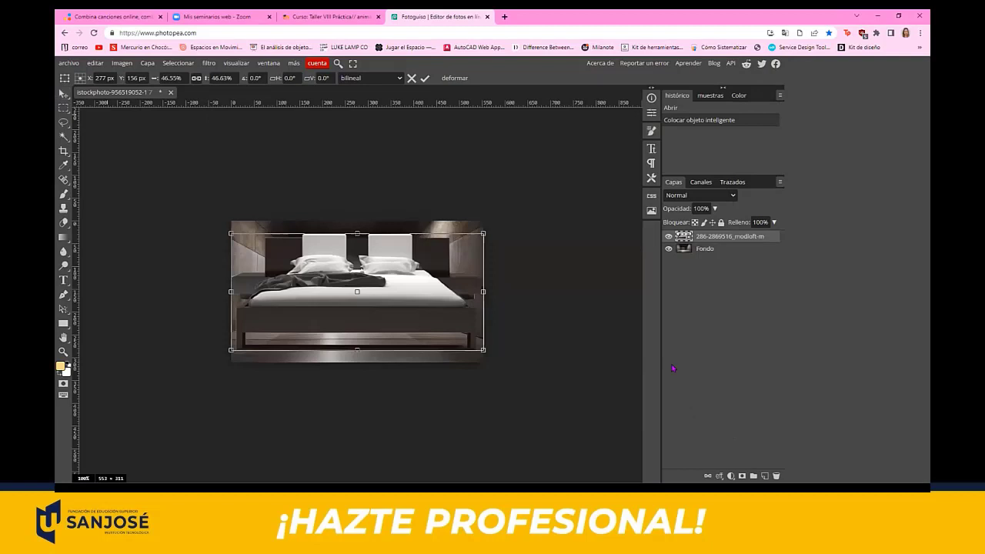
right_click(721, 238)
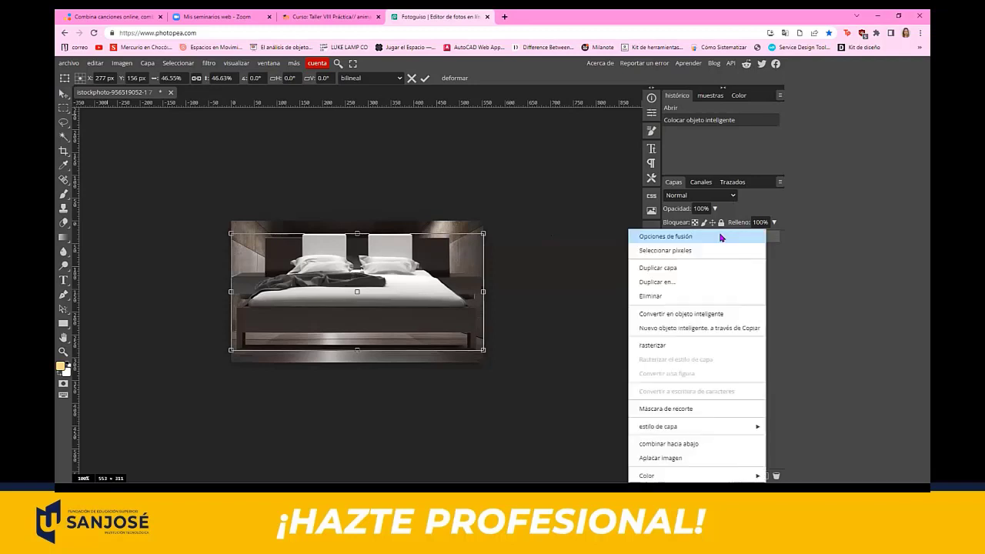
left_click(686, 348)
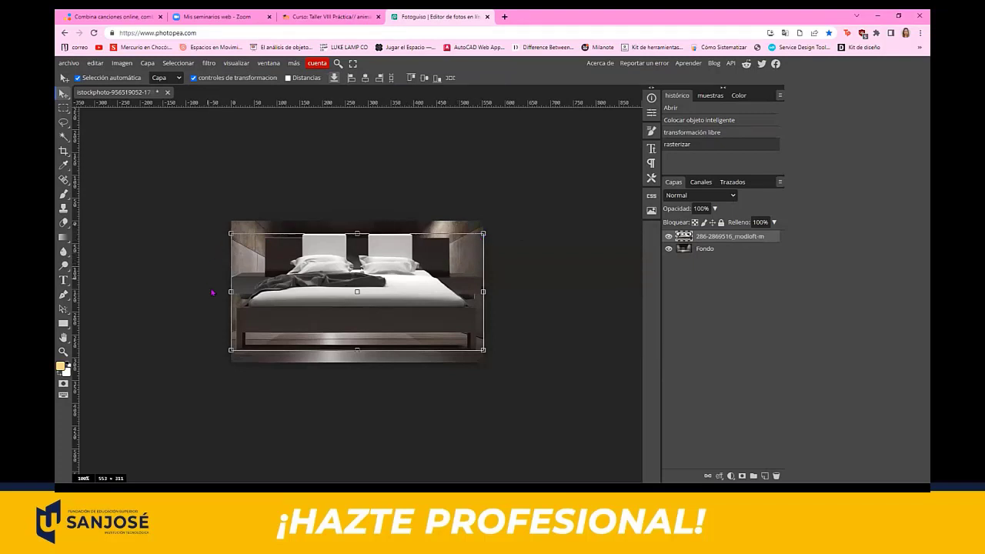
Step: Scale the bed down to about 34.9% and move it onto the floor near the room's back wall
left_click_drag(484, 233, 369, 296)
key("ctrl+z")
left_click_drag(483, 233, 376, 341)
left_click_drag(407, 295, 376, 314)
left_click_drag(360, 346, 421, 300)
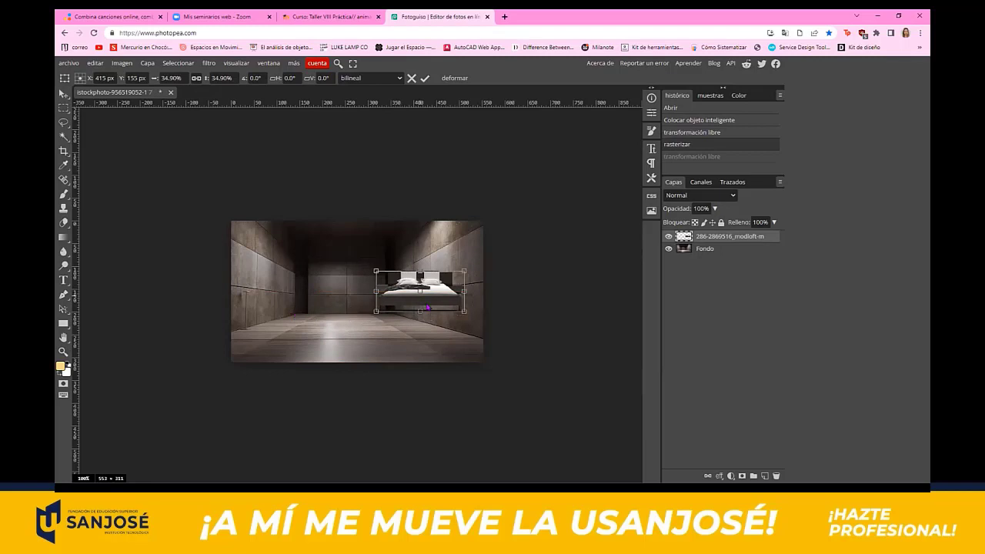
left_click_drag(428, 306, 328, 321)
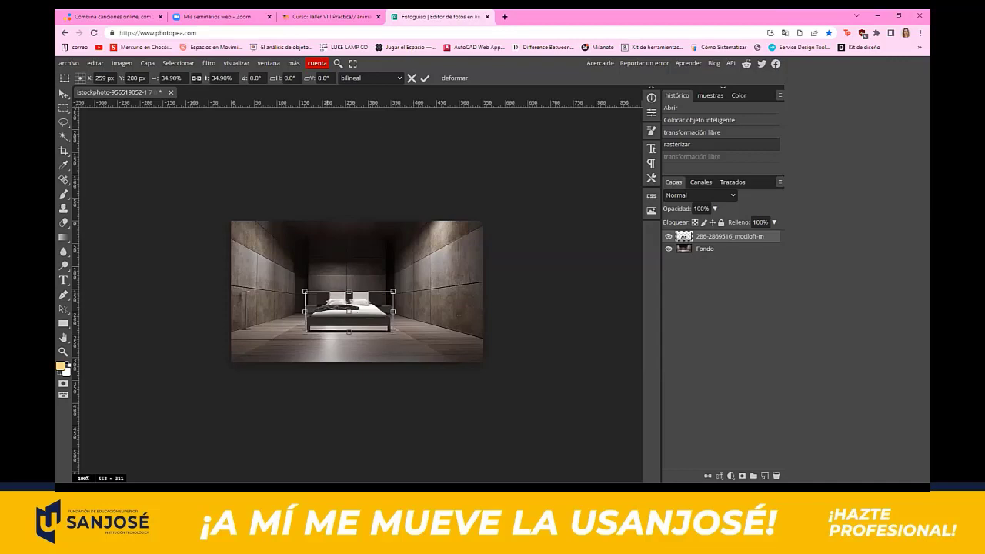
Step: Shrink the bed to about 29.7% width and 27.5% height, centre it against the back wall, and apply the transformation
scroll(369, 278, "up", 2)
scroll(369, 279, "up", 2)
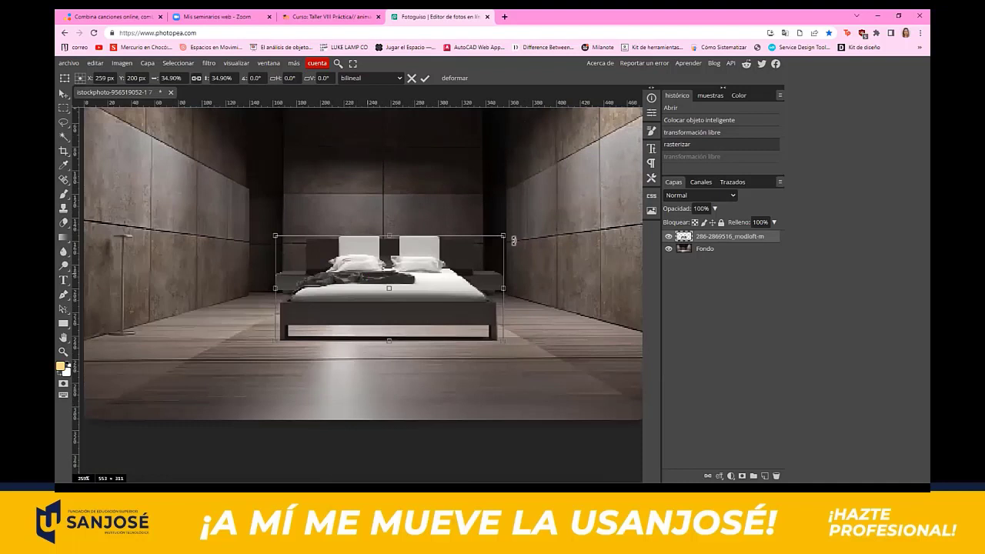
left_click_drag(502, 236, 479, 253)
left_click_drag(440, 305, 449, 293)
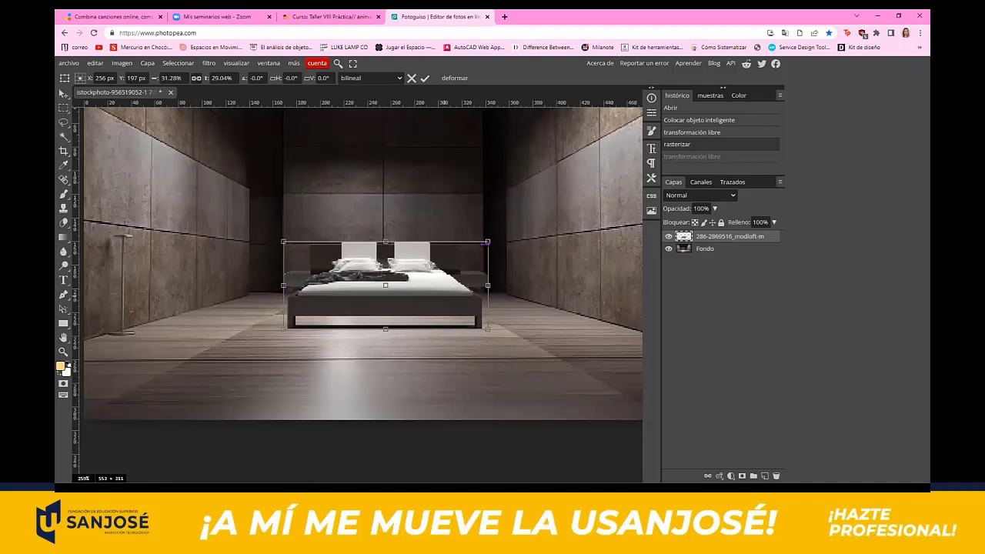
left_click_drag(487, 242, 478, 247)
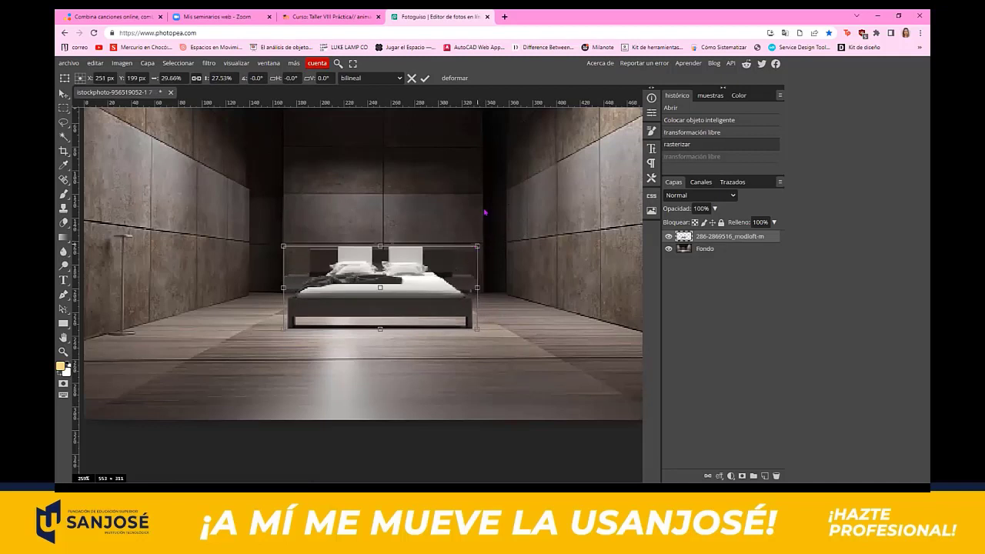
left_click_drag(429, 313, 432, 311)
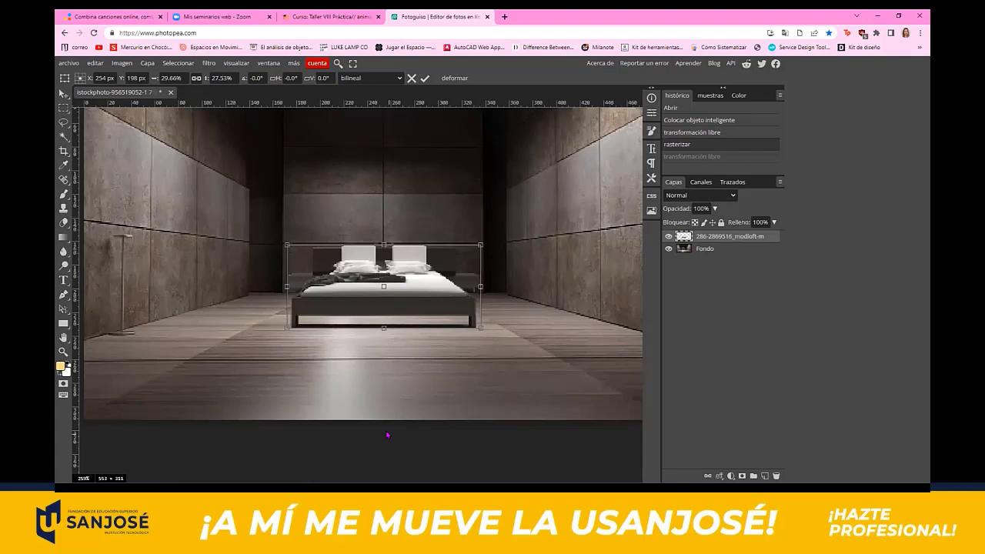
key("Return")
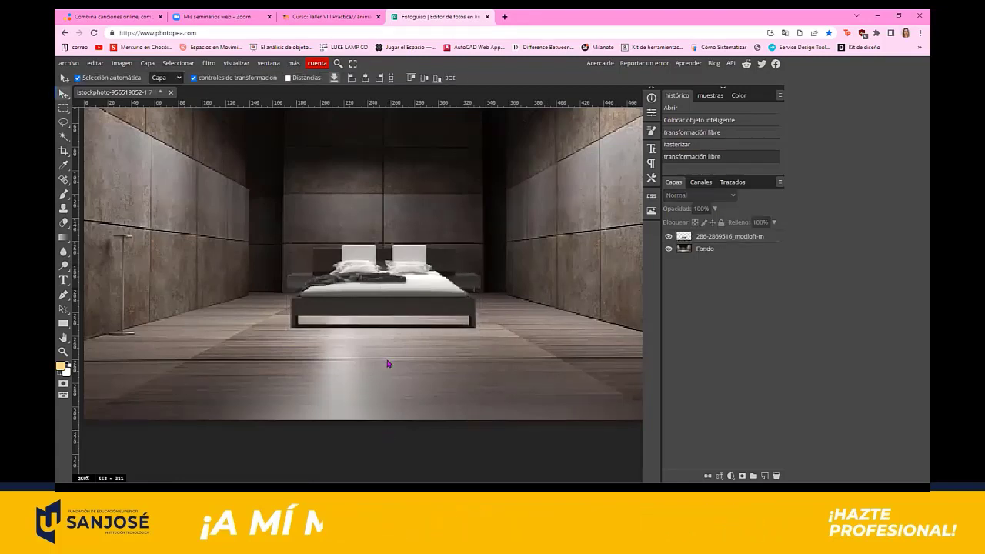
scroll(387, 362, "down", 3)
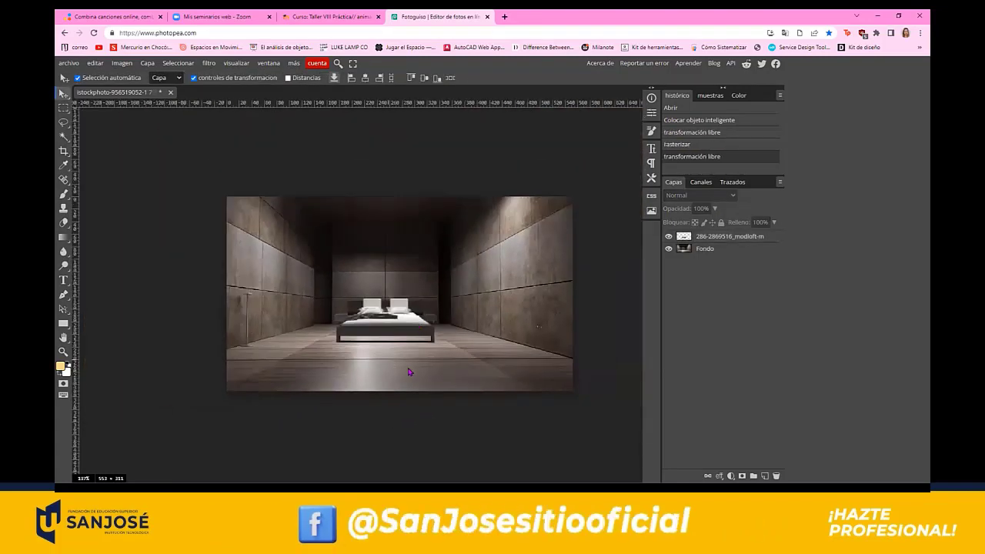
scroll(374, 378, "up", 2)
scroll(378, 370, "down", 2)
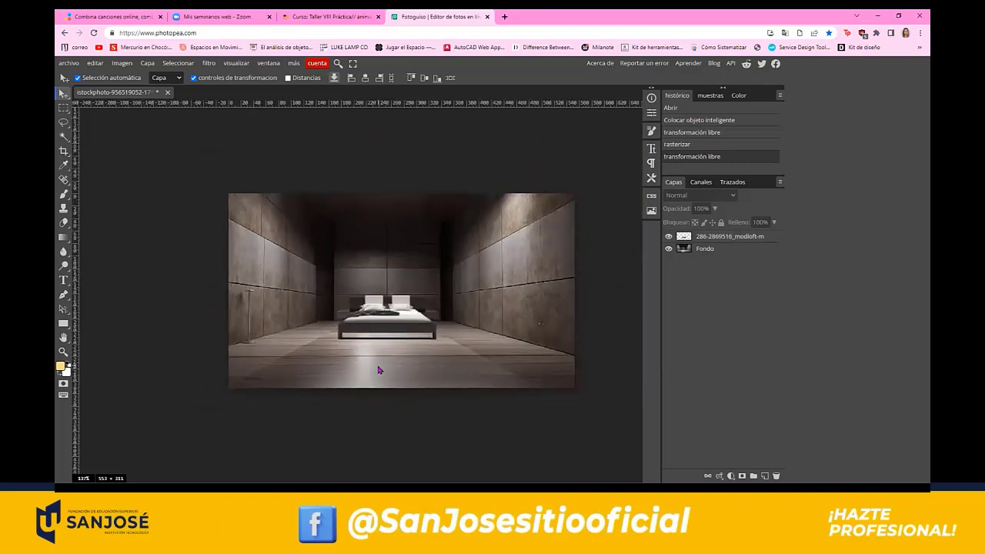
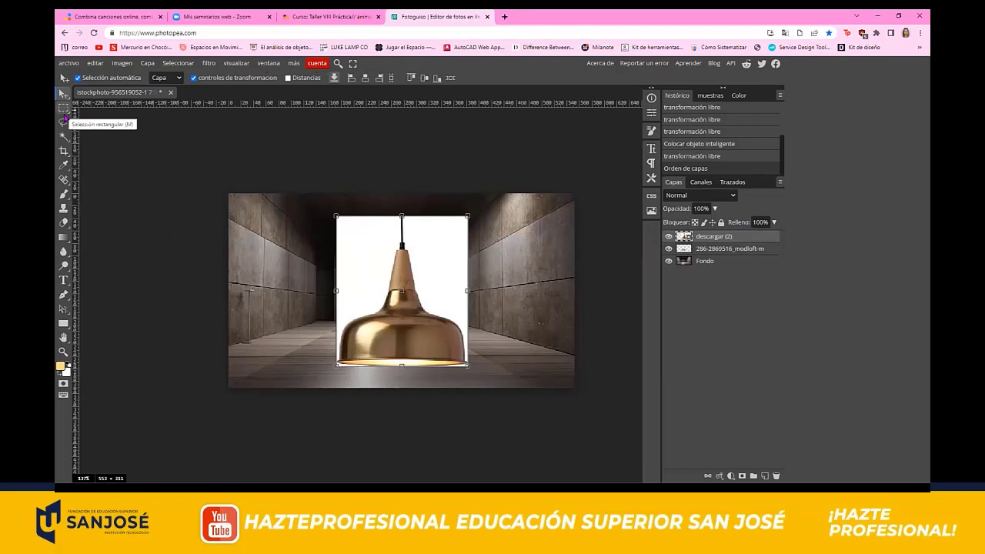
Step: Rasterize the lamp layer and delete the white background to the right of the lamp using a Magic Wand selection
left_click(65, 136)
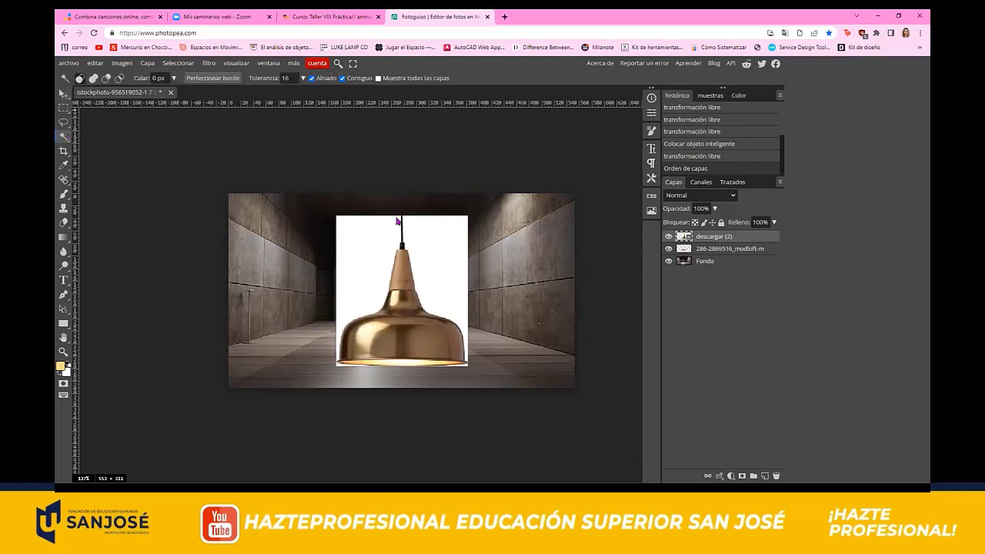
left_click(442, 253)
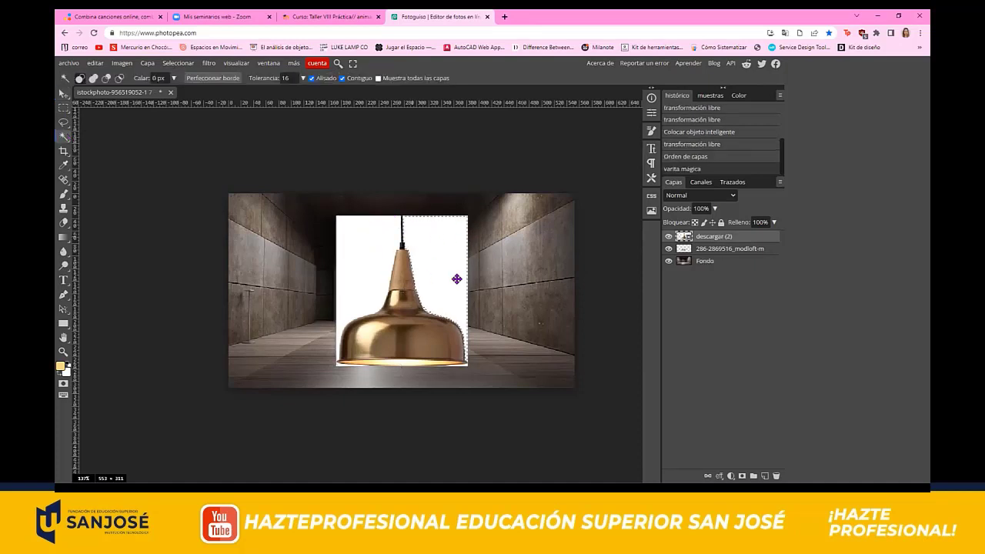
key("Delete")
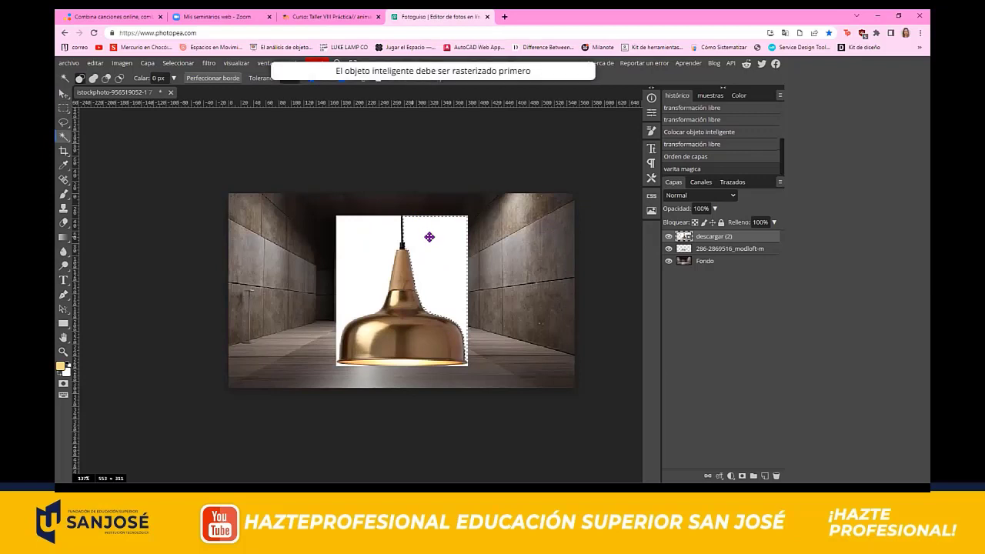
right_click(704, 242)
left_click(668, 344)
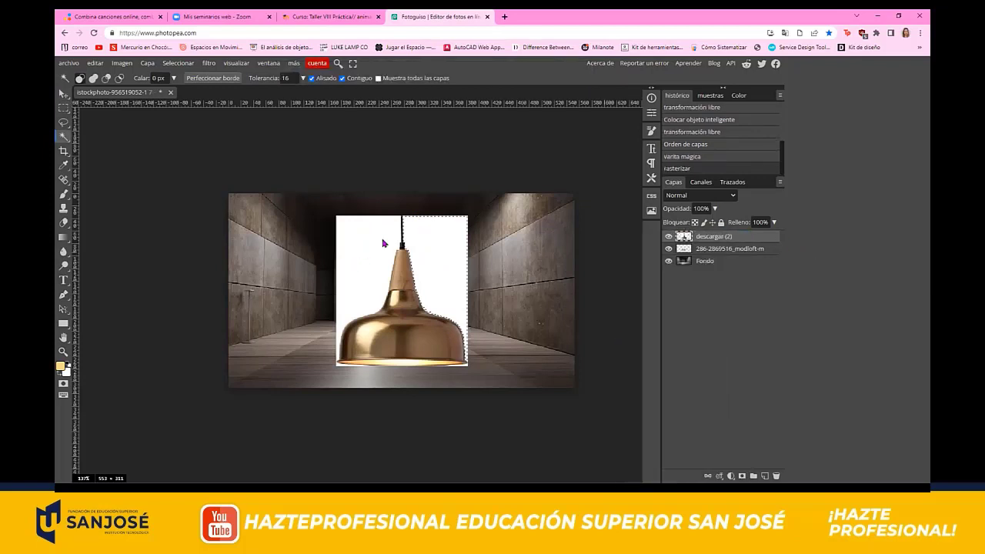
key("Delete")
Step: Delete the white background to the left of the lamp and the white remnants under both ends of its rim
left_click(379, 262)
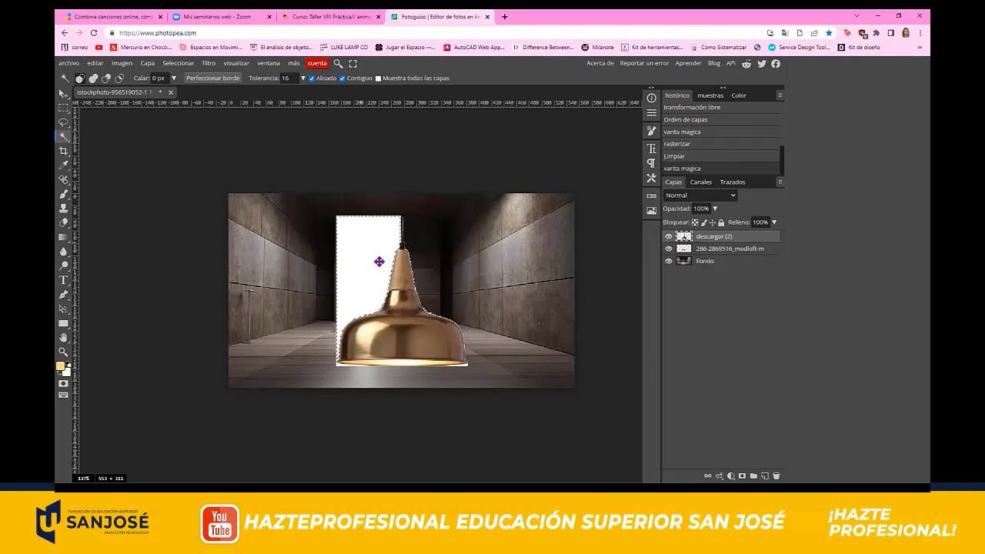
key("Delete")
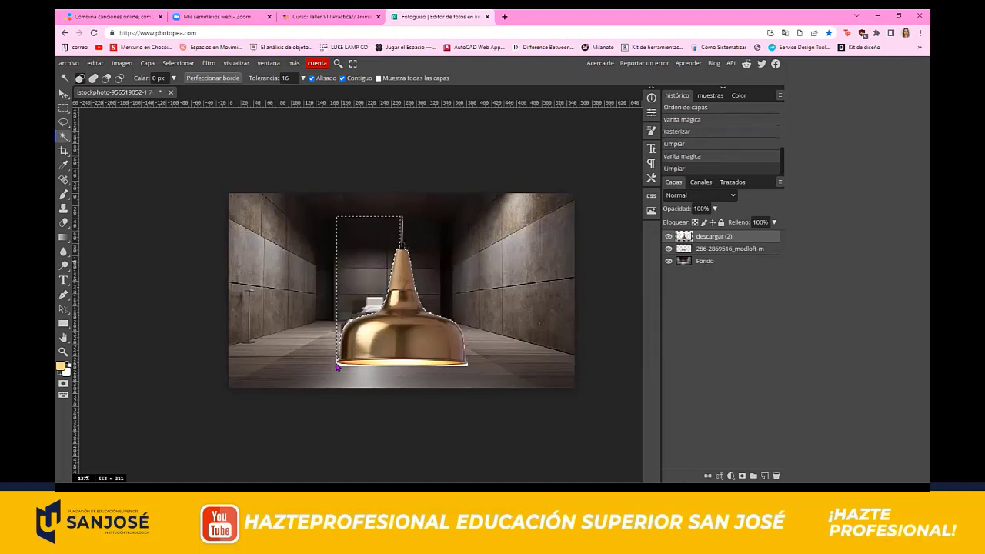
left_click(339, 364)
left_click(339, 364)
key("Delete")
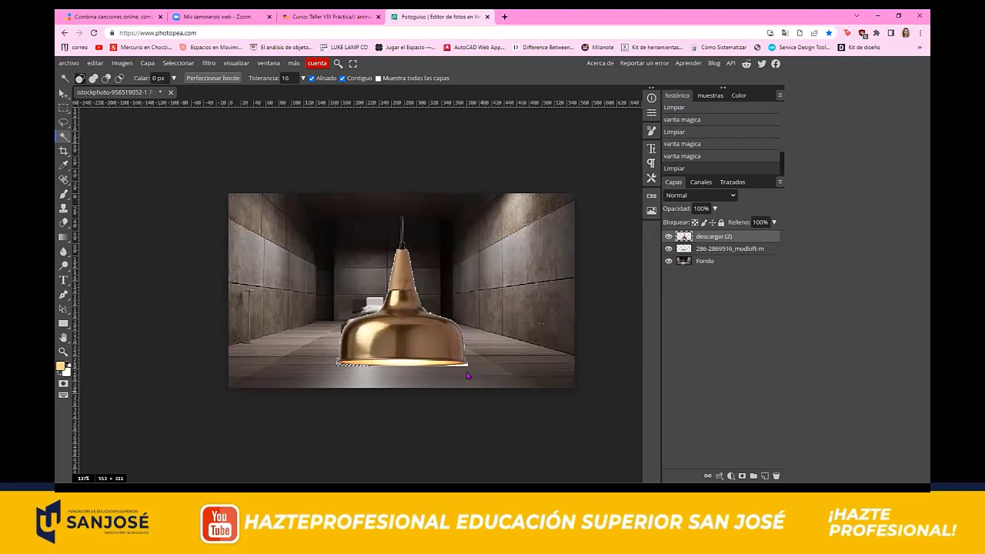
left_click(466, 368)
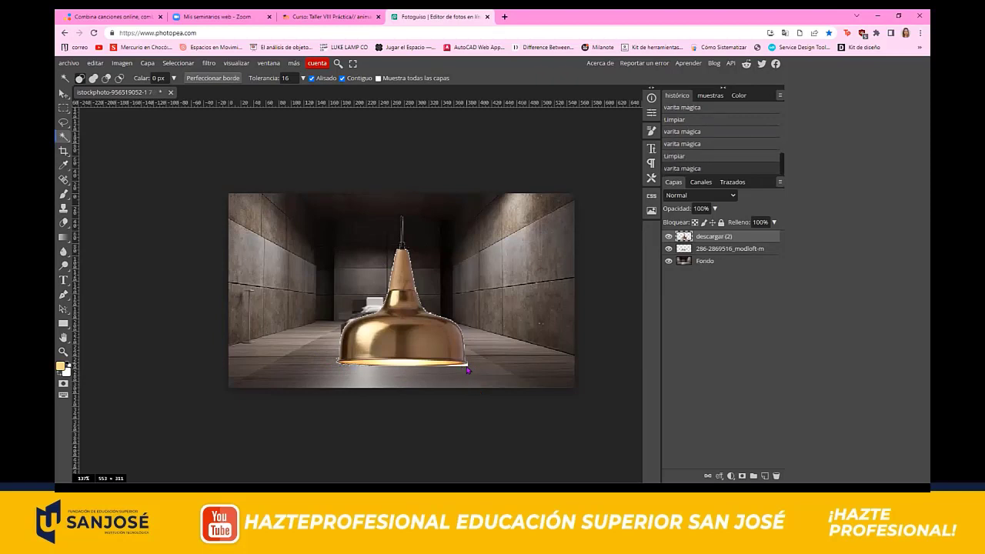
key("Delete")
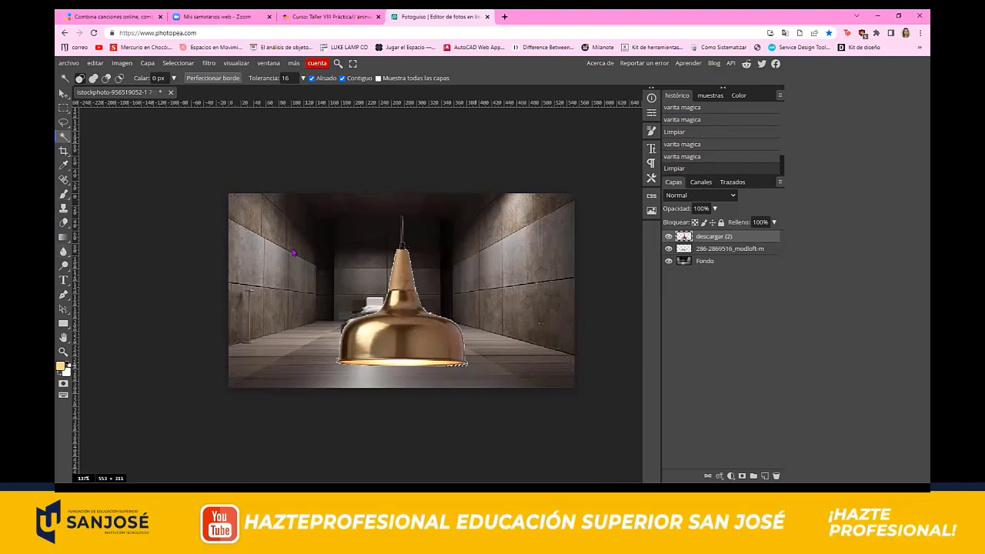
Step: Examine the lamp's cutout edges closely for leftover white fringe, sampling the left edge with the Magic Wand
scroll(385, 269, "up", 5, "alt")
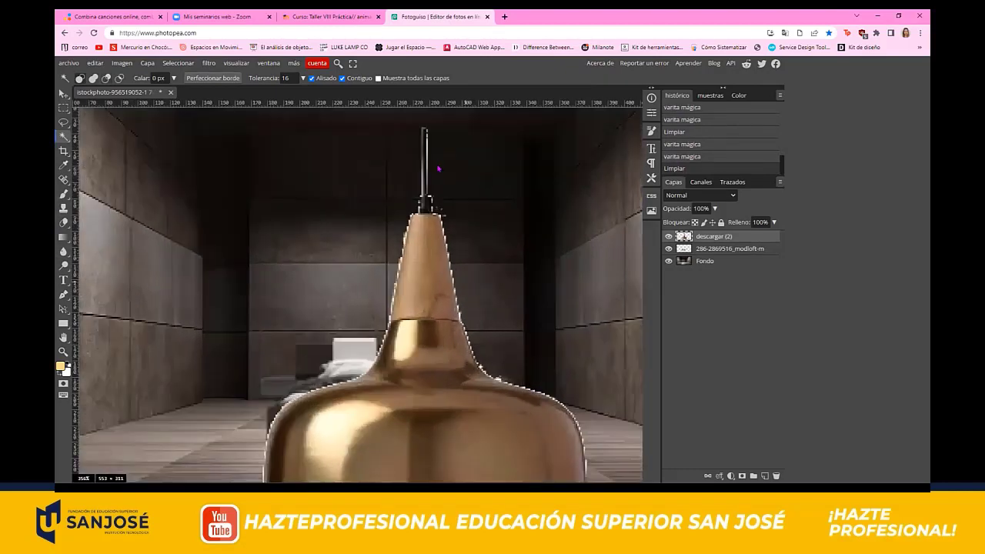
scroll(439, 168, "down", 3)
scroll(437, 169, "down", 2, "alt")
scroll(490, 201, "up", 3)
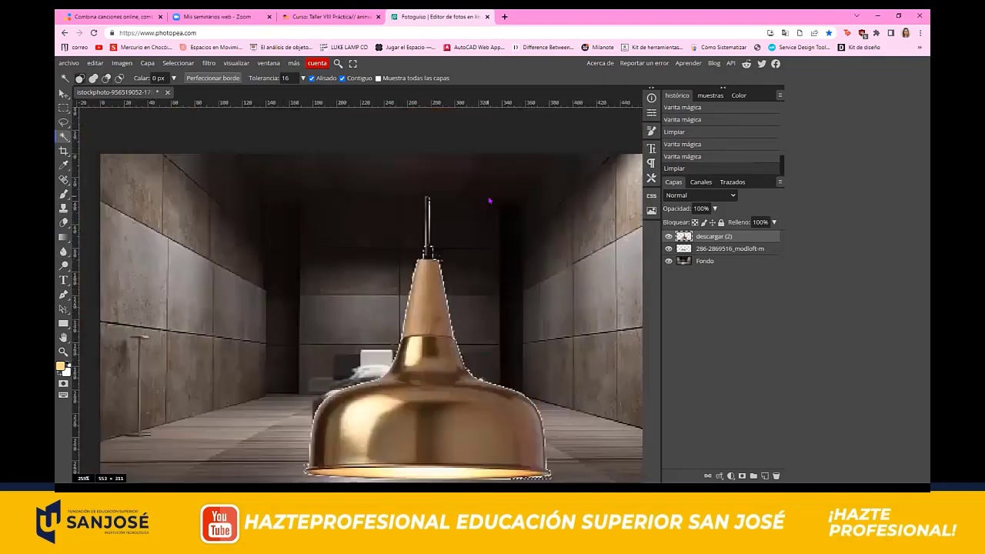
scroll(378, 225, "up", 6, "alt")
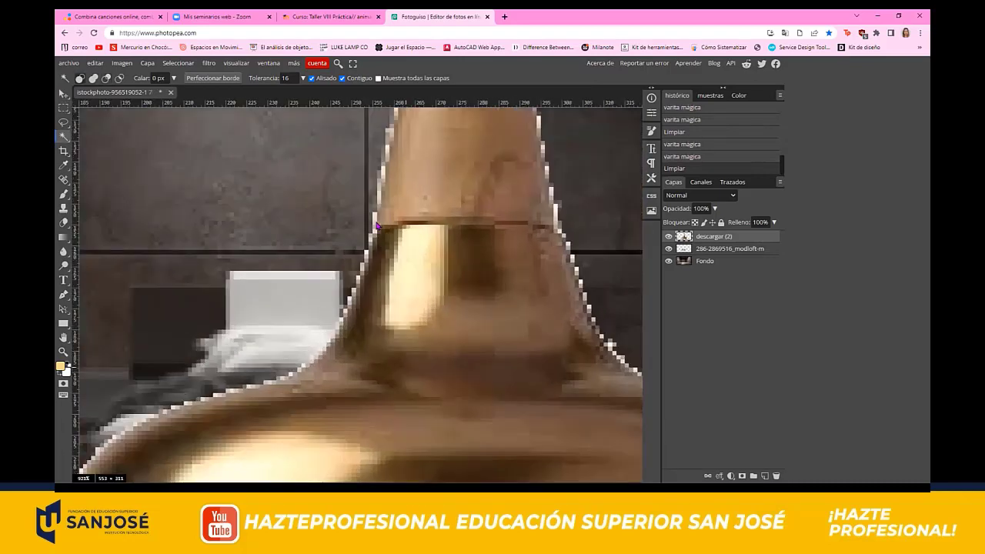
left_click(378, 225)
scroll(377, 224, "down", 2, "alt")
scroll(458, 232, "down", 4, "alt")
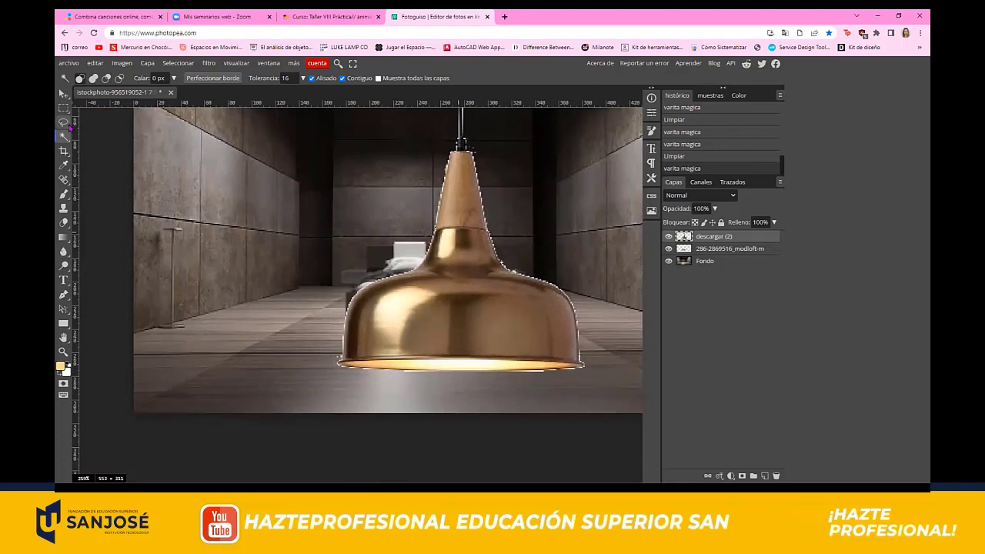
Step: Outline the white fringe along the lamp's left side, from rim to neck top, with the Polygonal Lasso and delete it
left_click(63, 123)
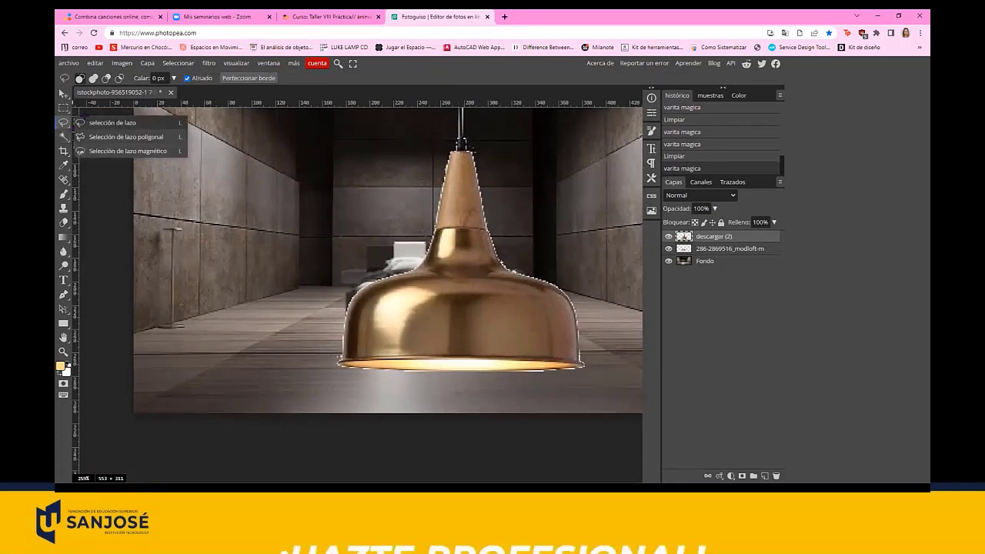
left_click(117, 137)
scroll(471, 165, "up", 2)
scroll(471, 165, "up", 3)
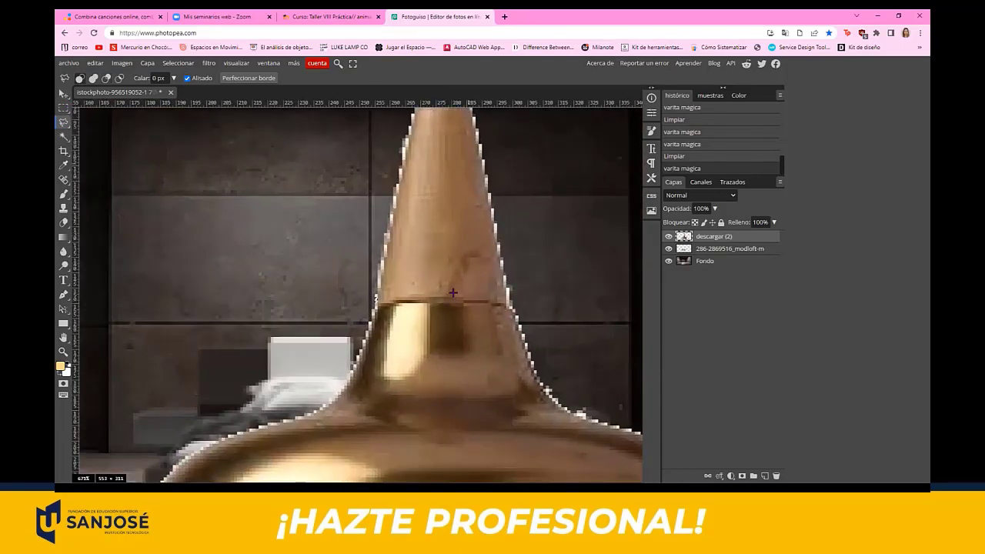
scroll(454, 293, "down", 3)
scroll(433, 157, "up", 2)
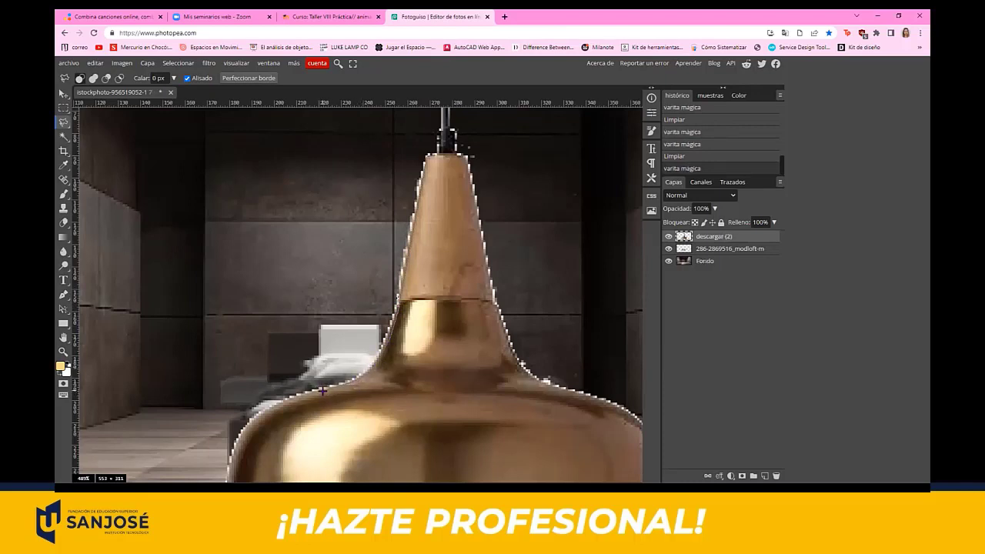
left_click(262, 414)
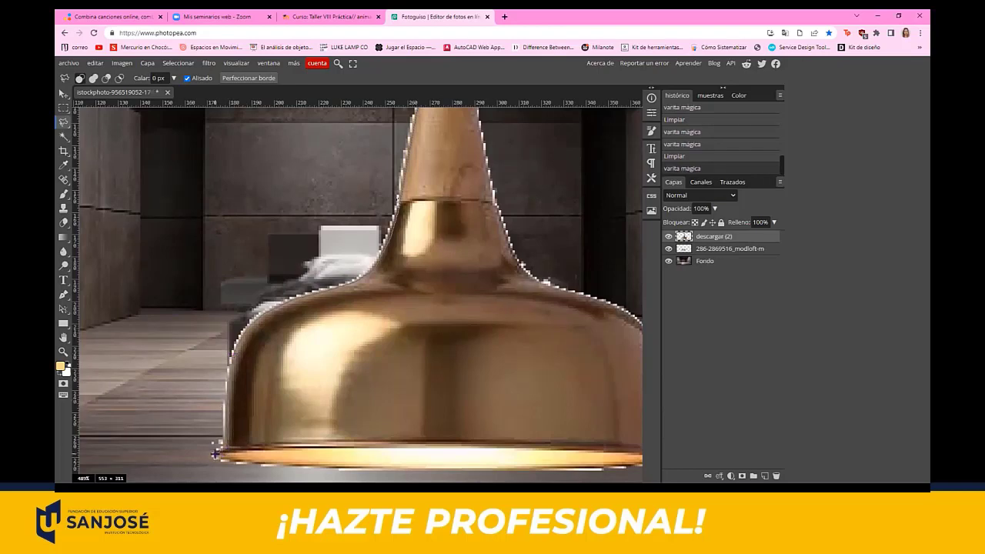
left_click(197, 451)
left_click(223, 283)
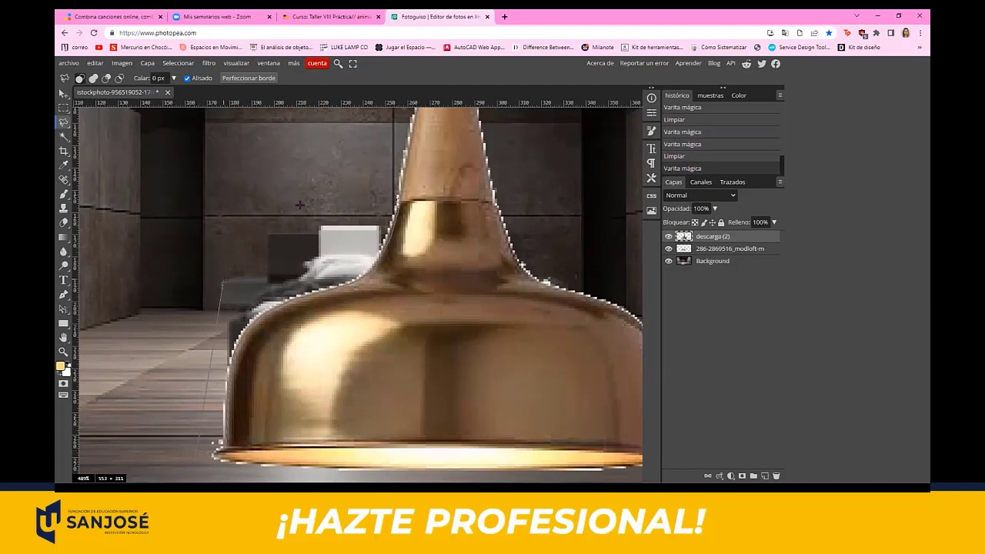
left_click(400, 119)
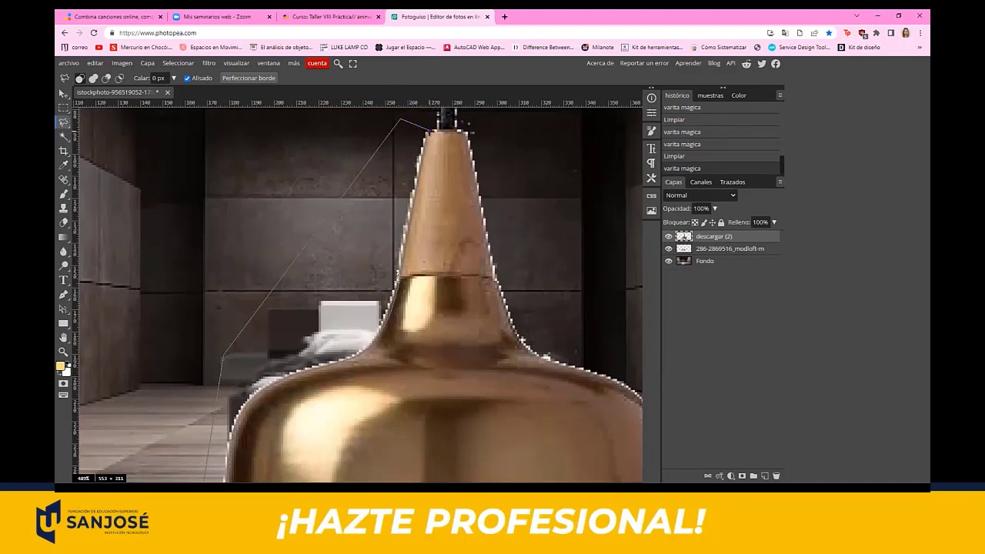
left_click(428, 132)
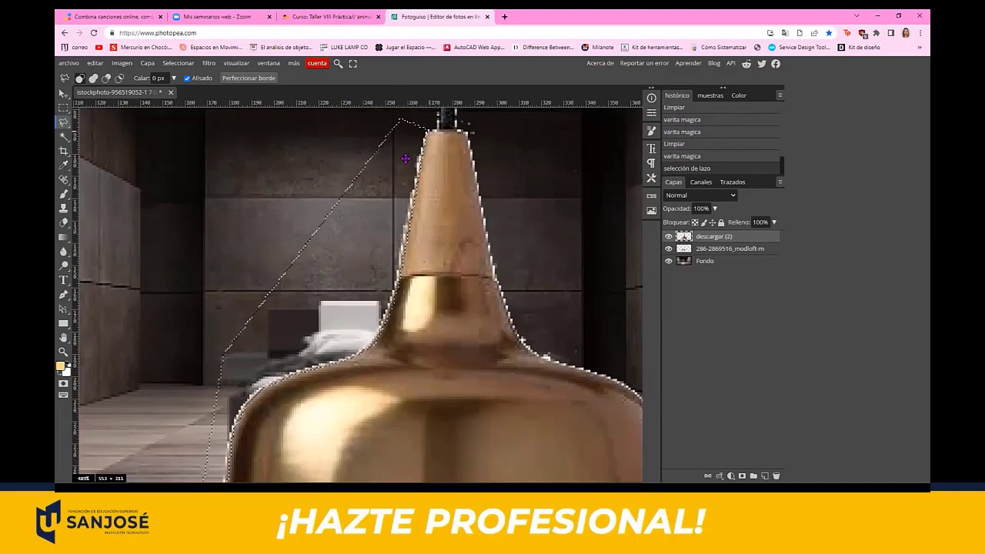
key("Delete")
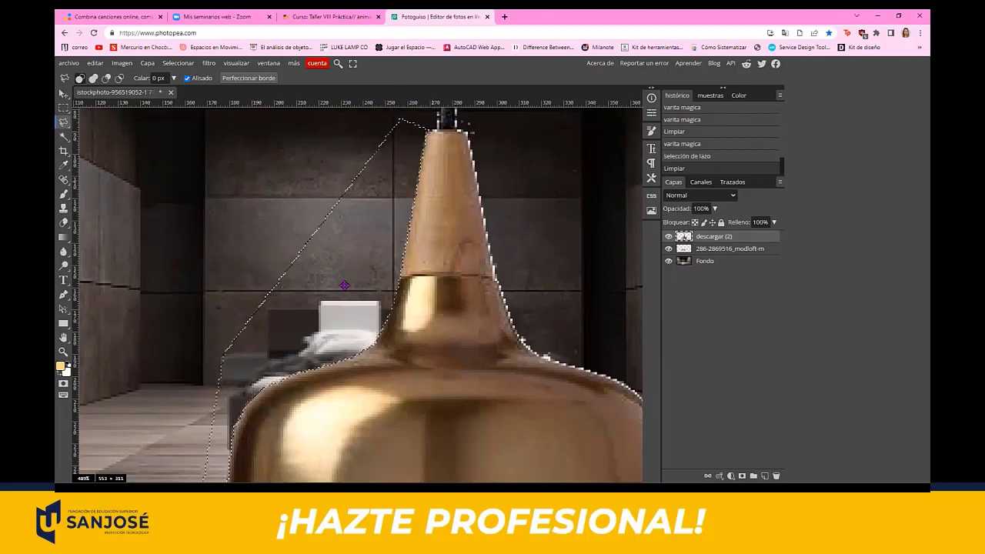
Step: Clear the lasso selection beside the lamp's left edge by sampling an empty area of the layer with the Magic Wand
scroll(325, 264, "down", 5)
scroll(374, 275, "up", 4)
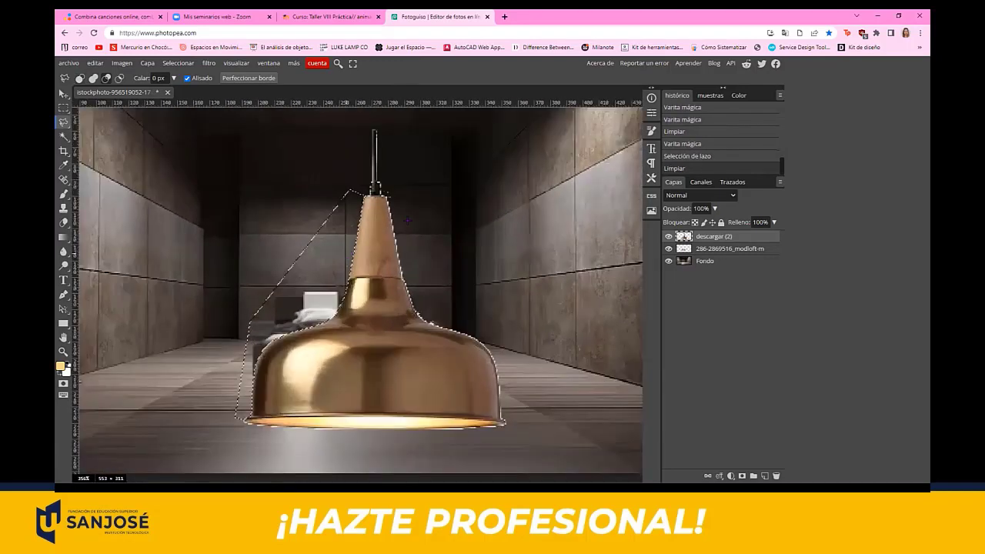
scroll(374, 275, "down", 4)
left_click(64, 136)
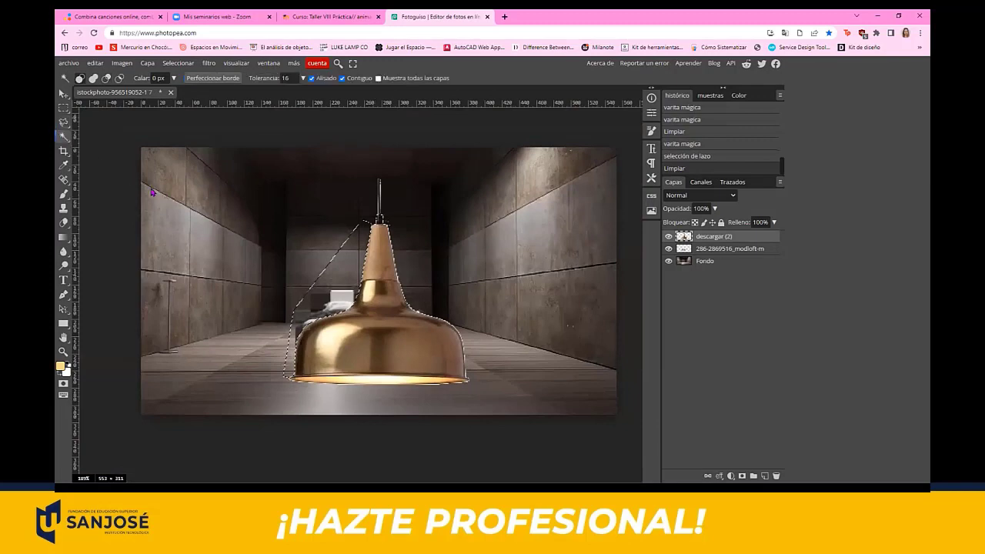
left_click(152, 223)
left_click(153, 222)
Step: Trace the lamp's right contour with the Polygonal Lasso, from the black cap above the wooden neck down to the rim
scroll(376, 299, "up", 2)
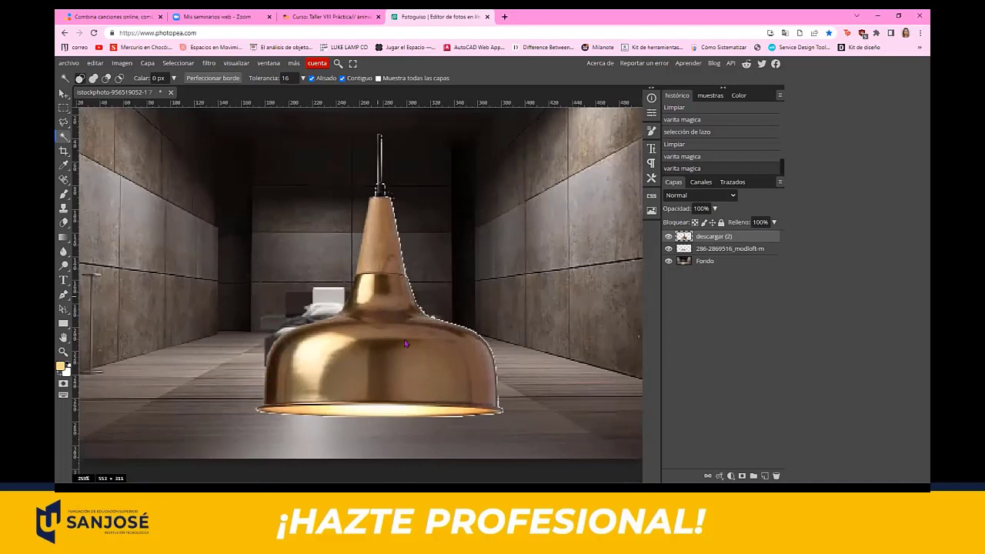
scroll(408, 342, "up", 1)
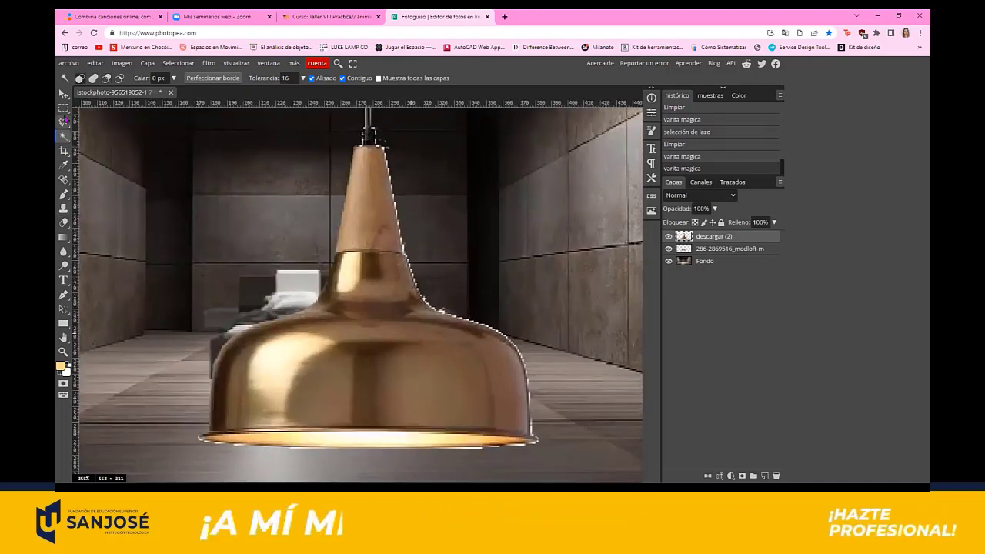
key("l")
scroll(416, 136, "up", 6)
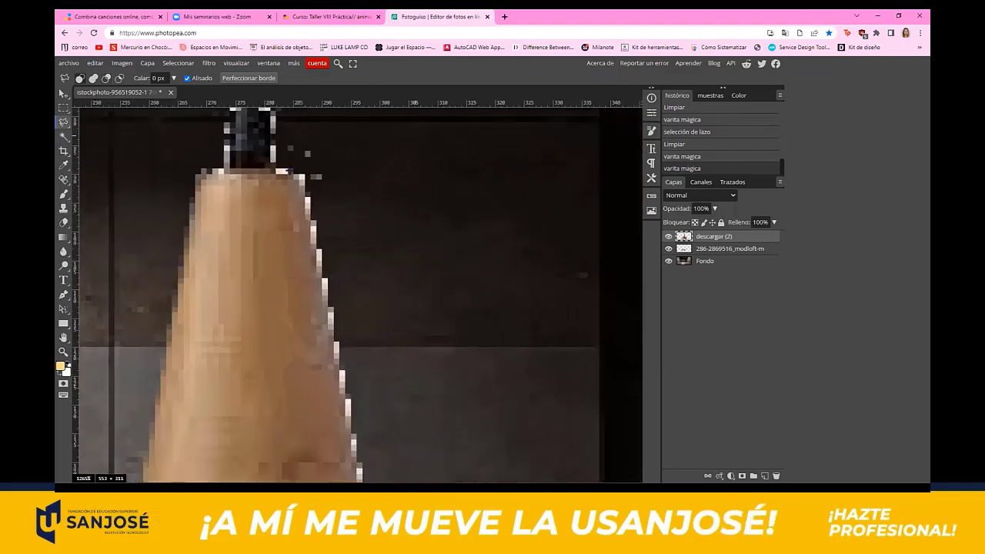
scroll(341, 214, "down", 4)
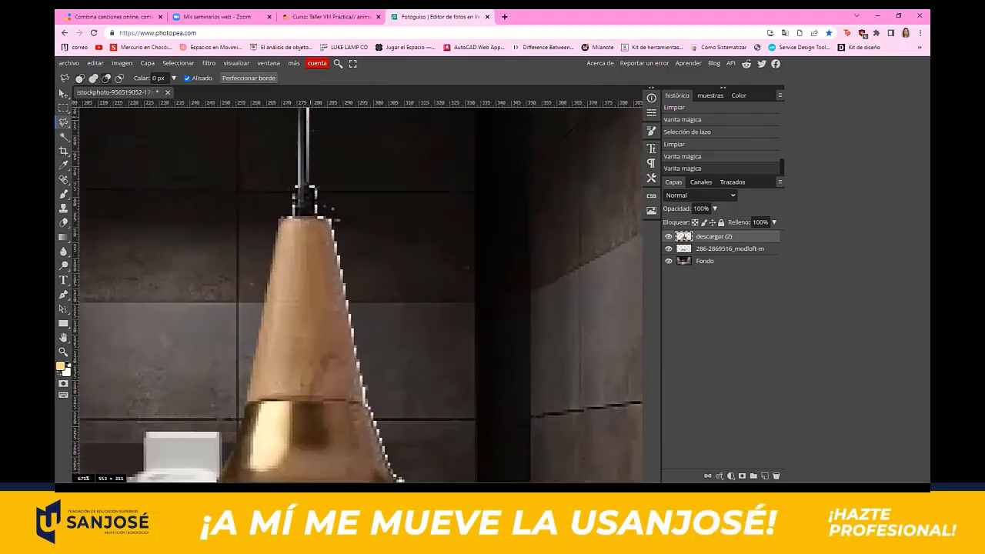
scroll(322, 162, "up", 4)
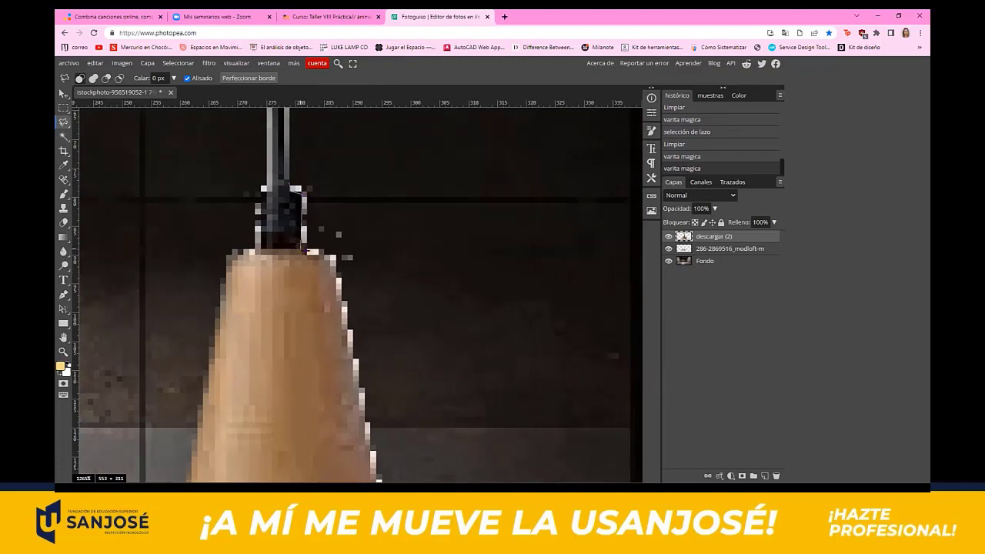
left_click(330, 275)
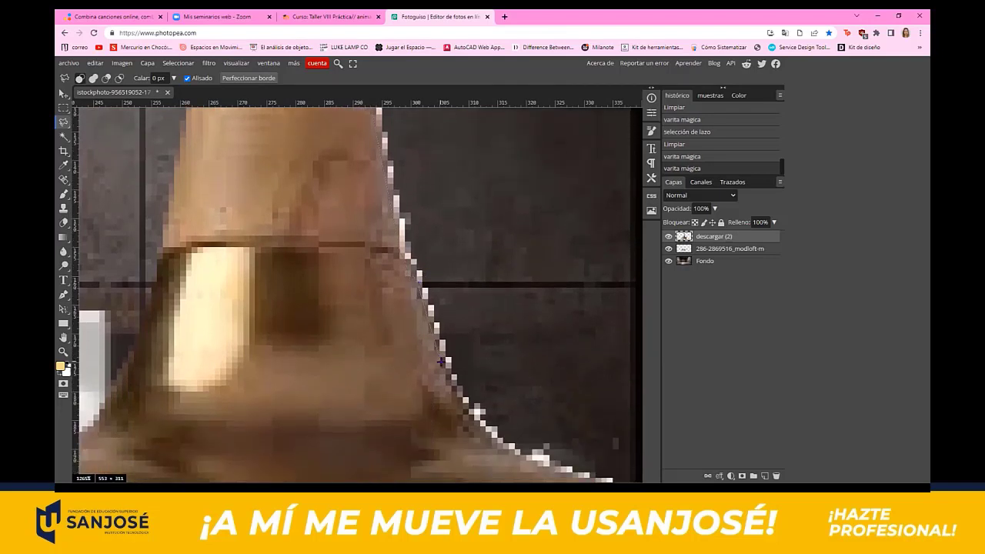
left_click(465, 411)
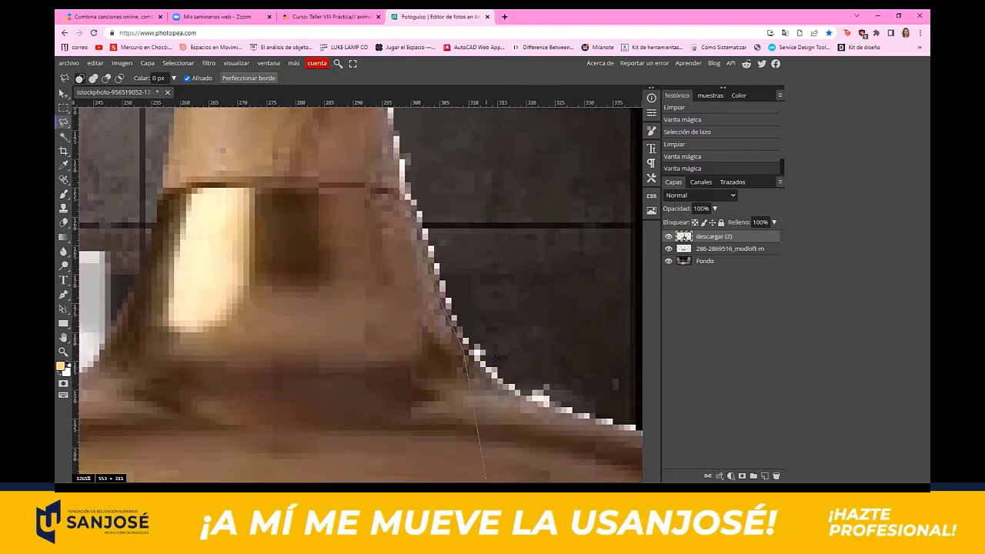
left_click(496, 359)
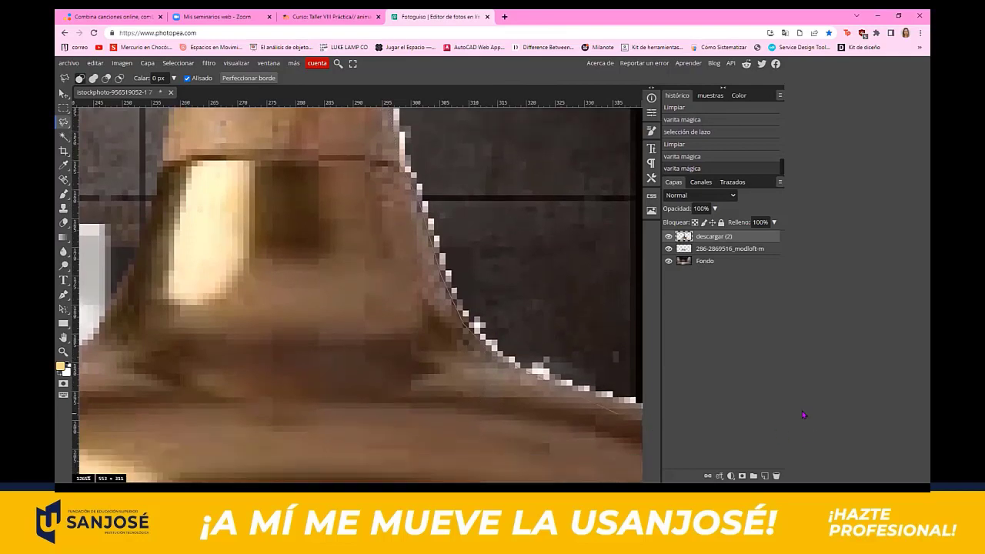
scroll(456, 358, "down", 3)
scroll(398, 326, "down", 6)
scroll(513, 352, "up", 3)
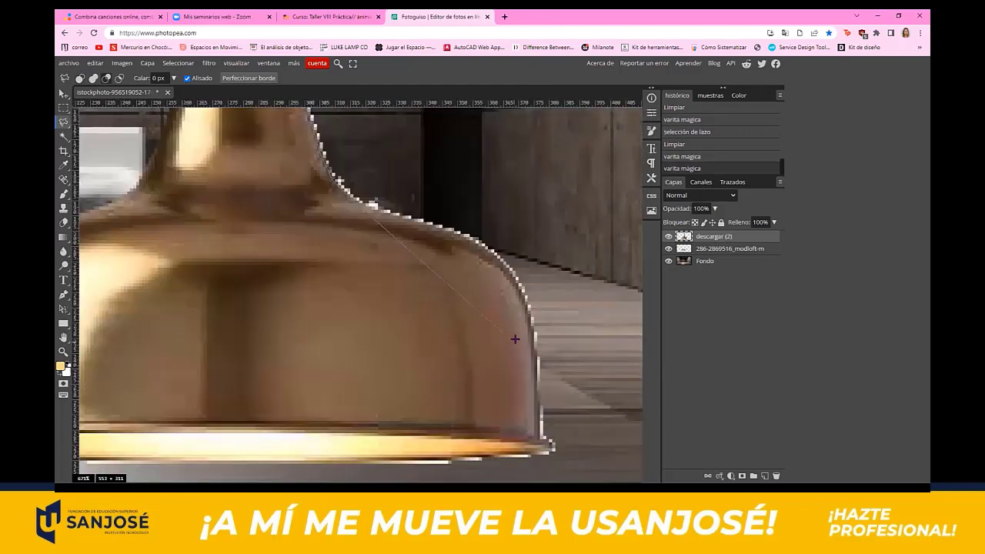
scroll(515, 338, "up", 2)
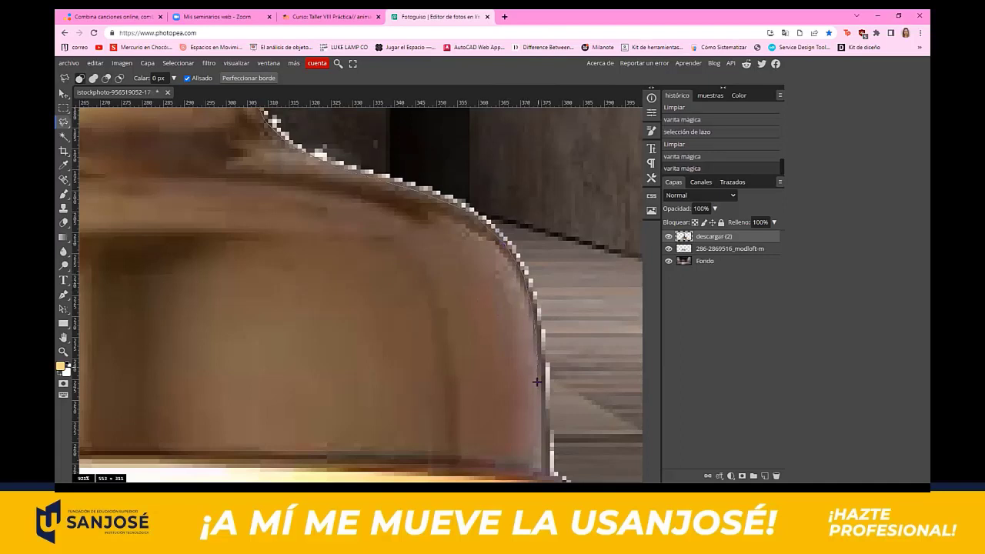
scroll(539, 393, "down", 3)
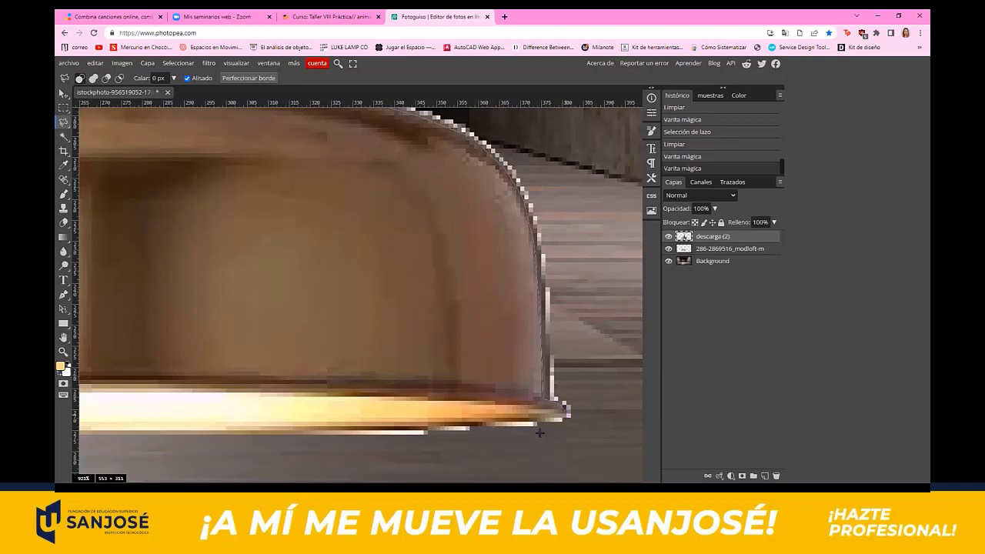
Step: Extend the lasso outline under the rim's right half, close it outside the lamp, and delete the enclosed white fringe
scroll(454, 426, "down", 5)
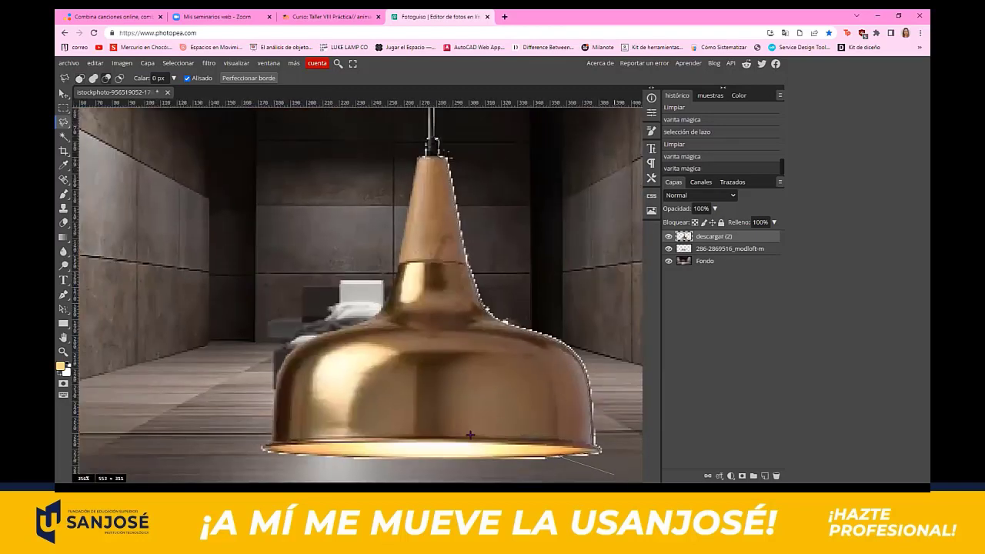
scroll(546, 417, "up", 5)
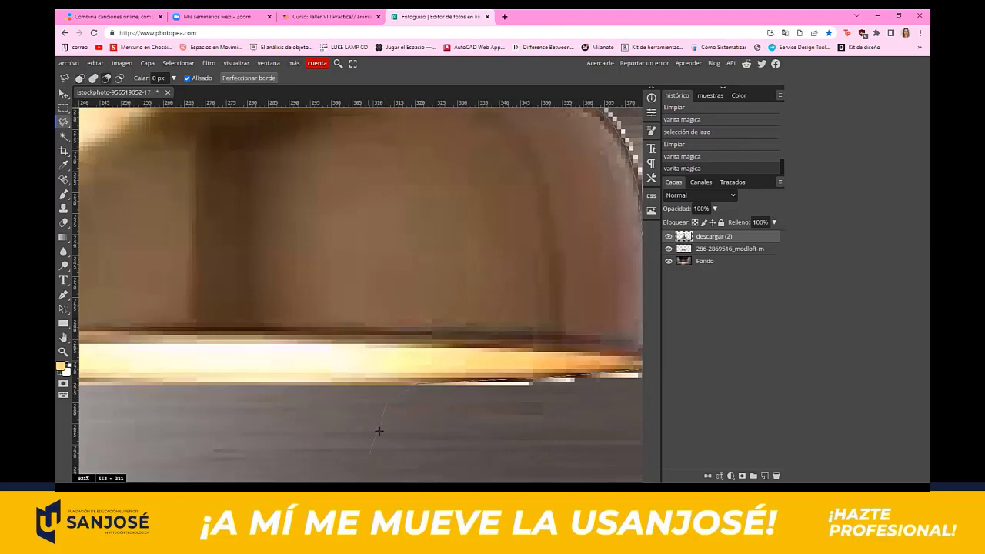
scroll(378, 429, "down", 3)
left_click(510, 442)
left_click(587, 420)
left_click(603, 263)
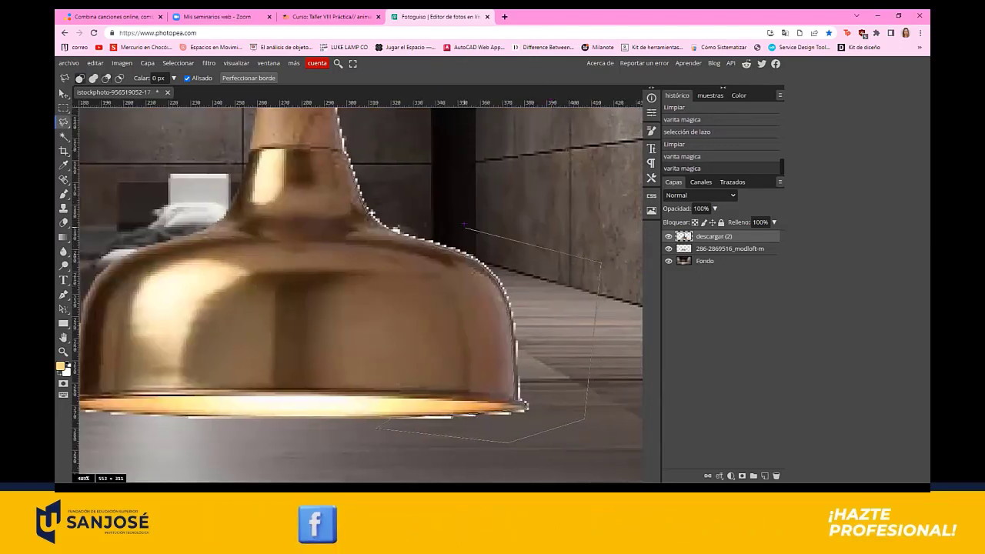
scroll(463, 223, "up", 5)
scroll(463, 223, "down", 5)
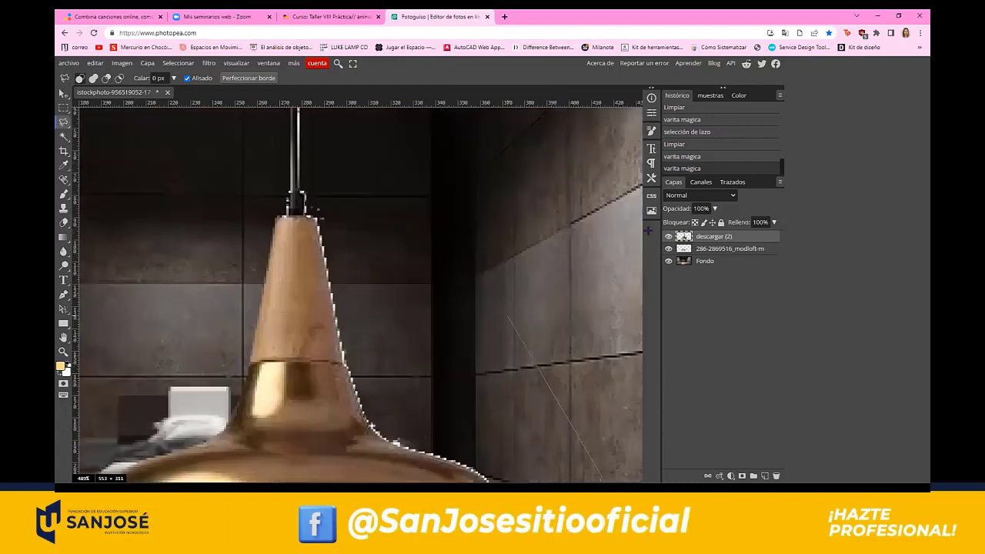
left_click(301, 198)
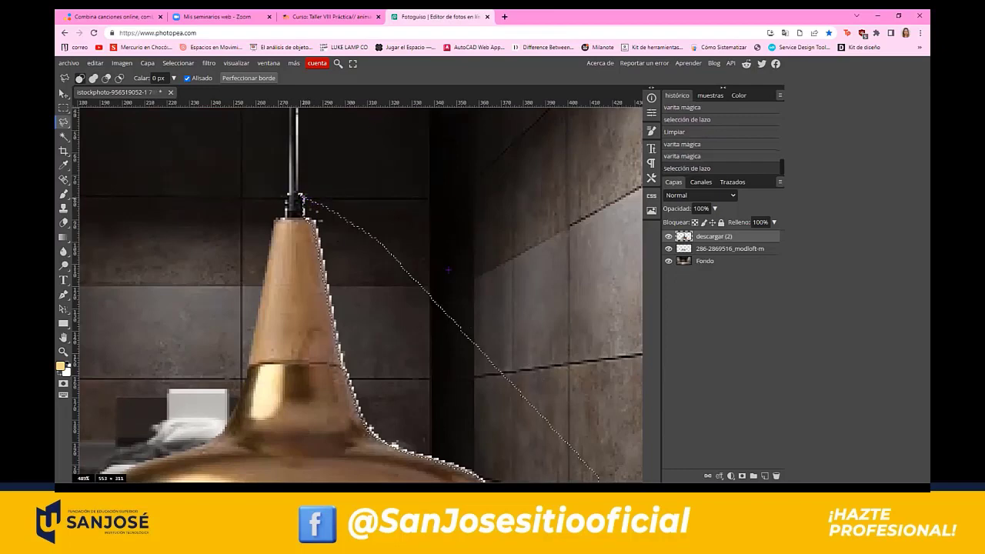
scroll(449, 270, "down", 5)
scroll(531, 382, "up", 2)
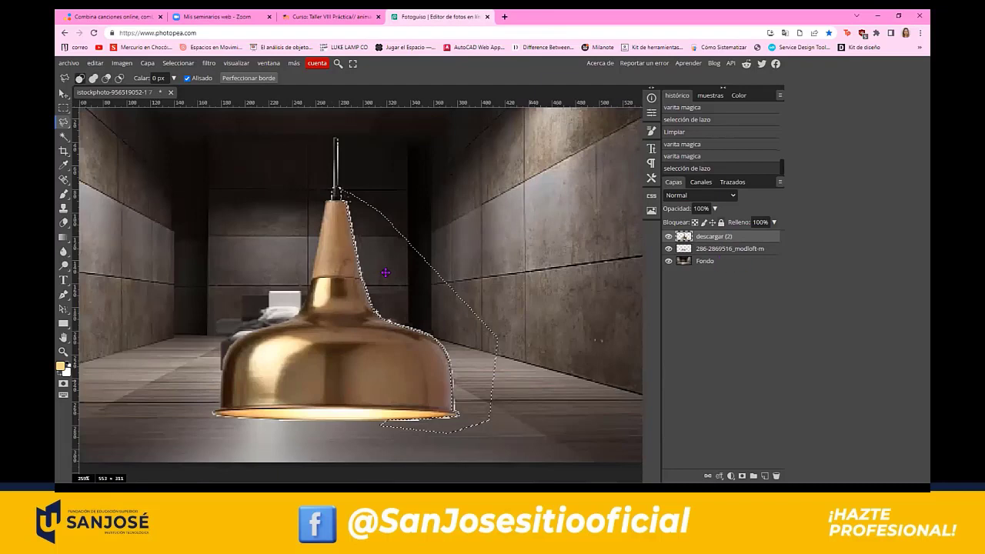
key("Delete")
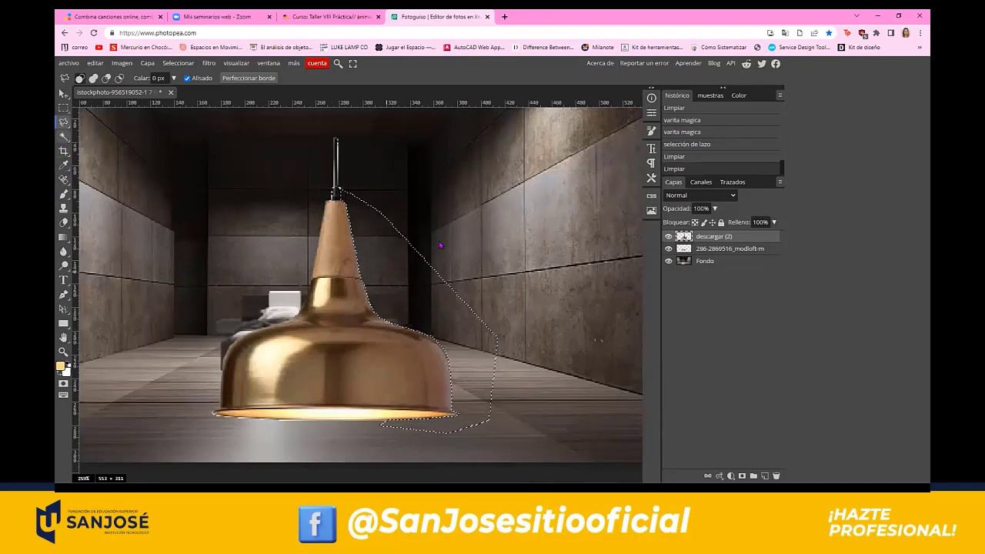
Step: Clear the lasso selection on the lamp's right side by sampling an empty area with the Magic Wand
left_click(64, 136)
scroll(498, 275, "down", 3)
left_click(244, 285)
Step: Outline the white fringe beneath the left part of the lamp's rim with the Polygonal Lasso and delete it
scroll(528, 379, "up", 2)
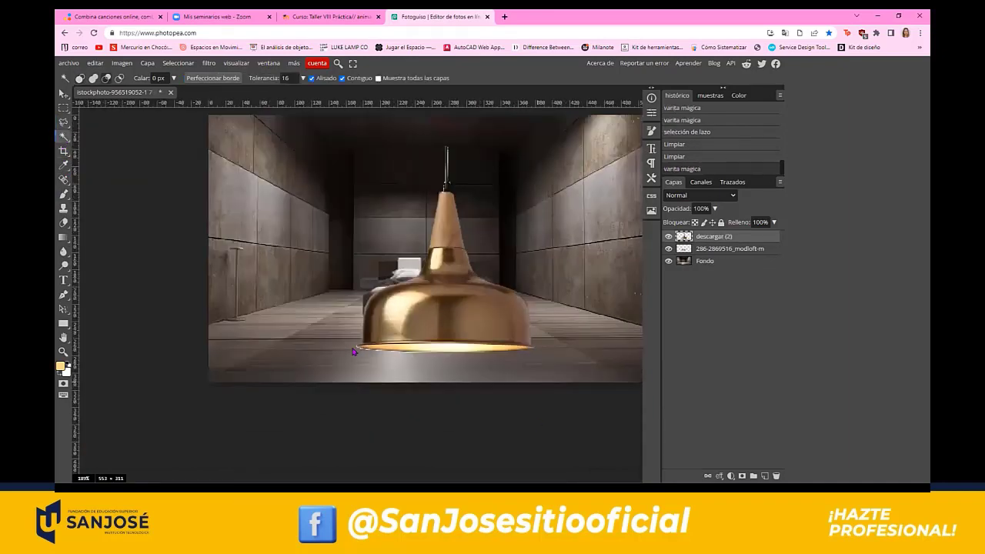
scroll(365, 352, "up", 4)
scroll(390, 354, "up", 2)
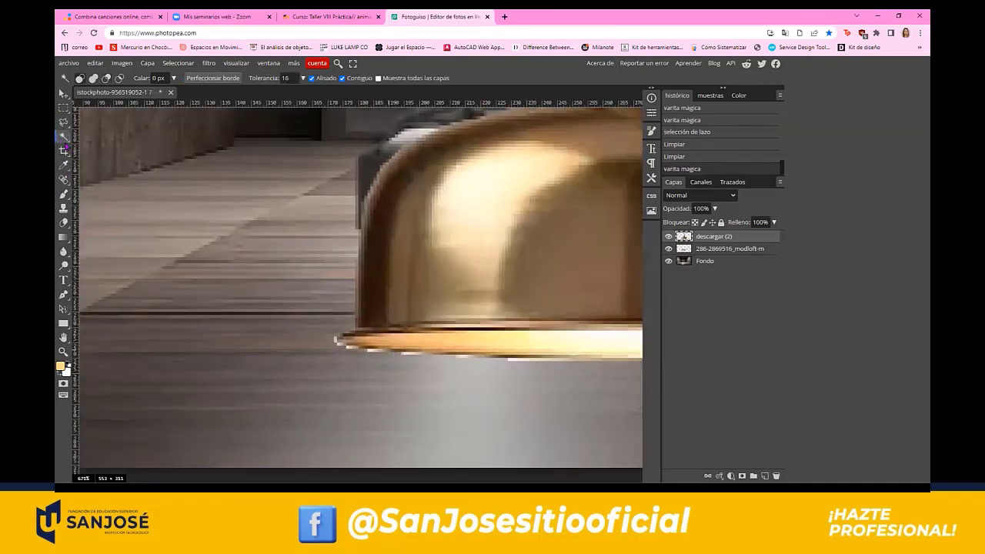
left_click(64, 121)
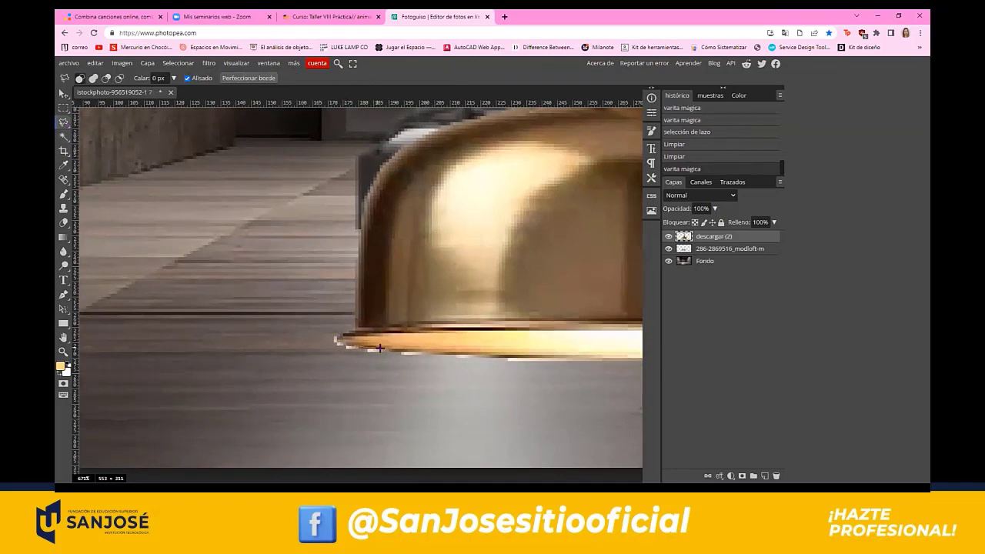
left_click(510, 356)
left_click(456, 370)
left_click(328, 359)
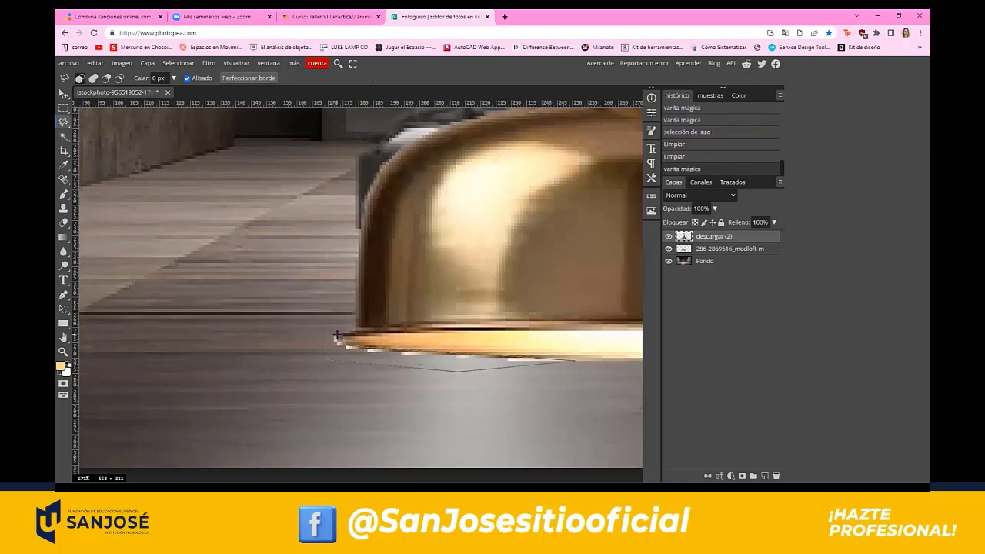
left_click(337, 336)
key("Delete")
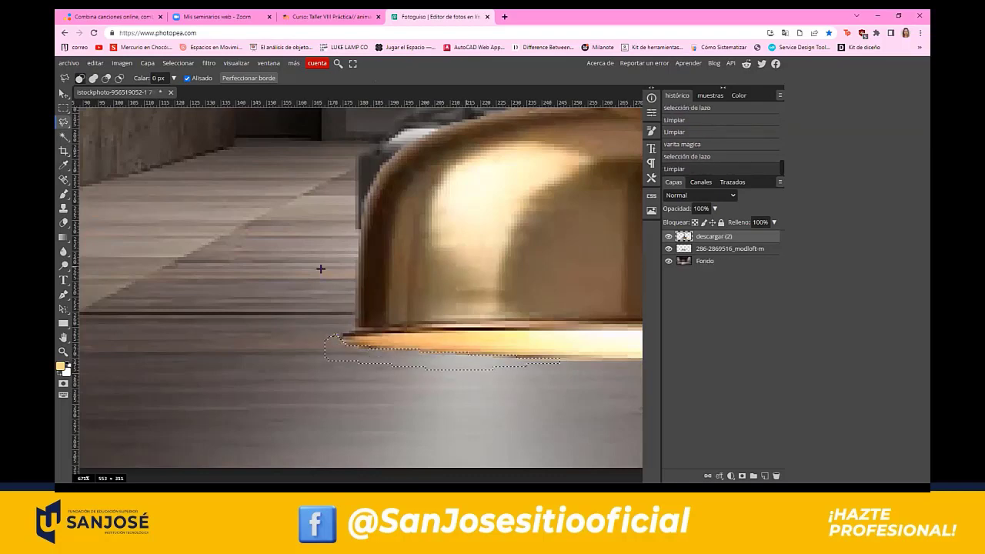
Step: Use the Magic Wand to clear the remaining selection under the lamp's rim
scroll(318, 274, "down", 6)
scroll(319, 279, "up", 2)
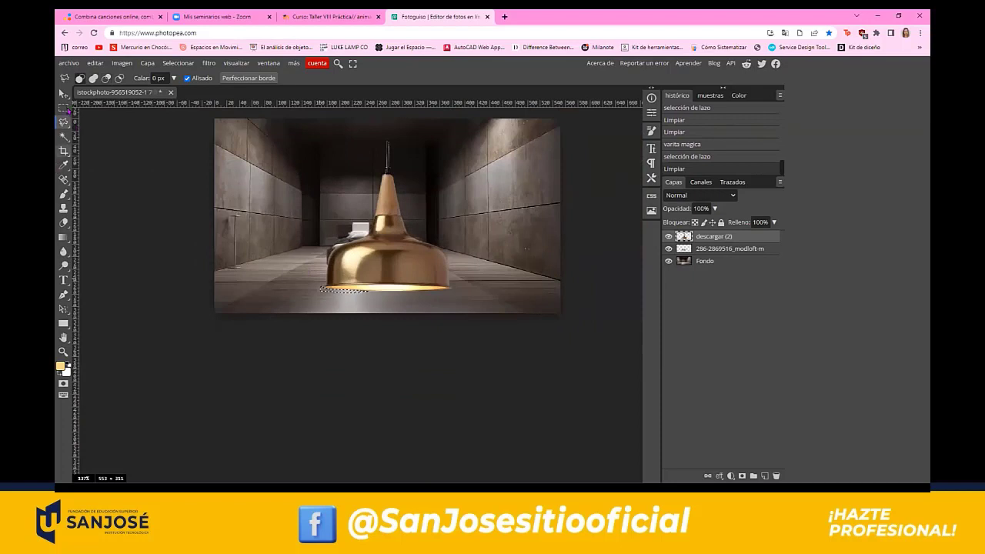
left_click(64, 137)
left_click(74, 107)
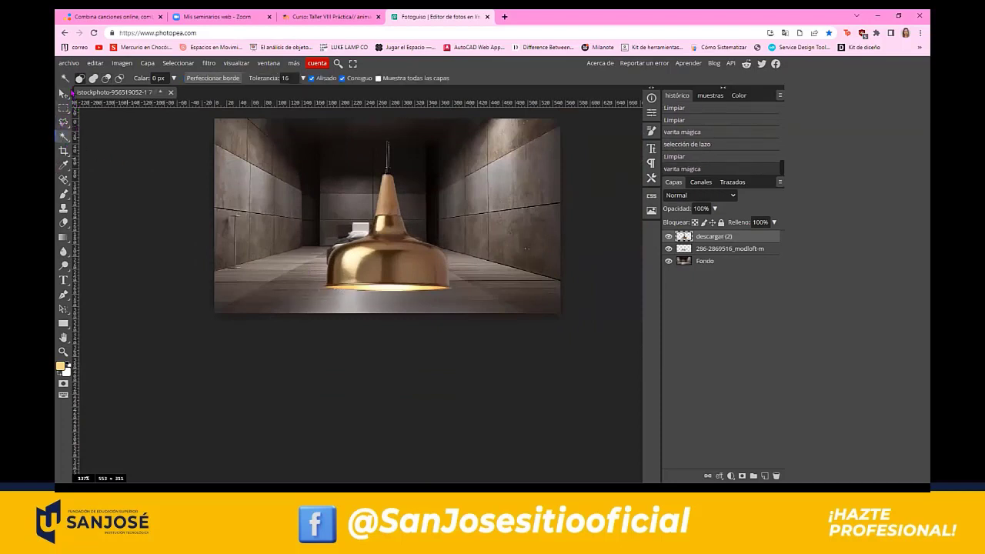
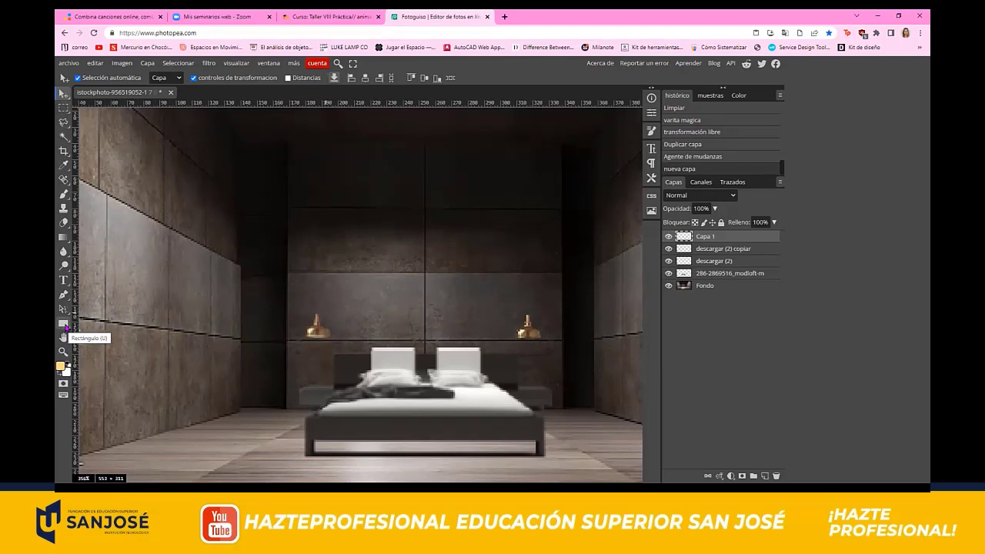
Step: Draw a very thin vertical rectangle as a hanging cord from the left lamp's tip up towards the ceiling
left_click(64, 324)
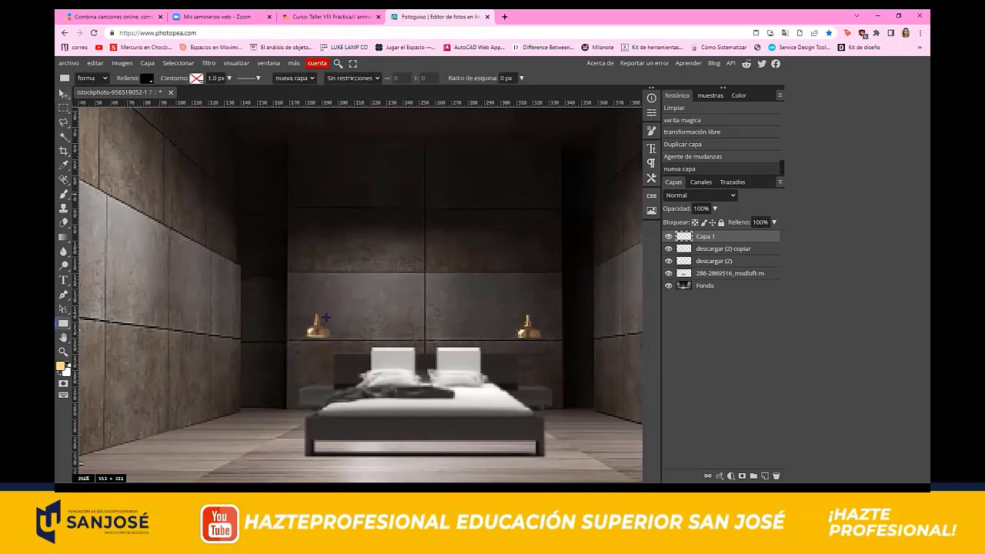
scroll(316, 307, "up", 2)
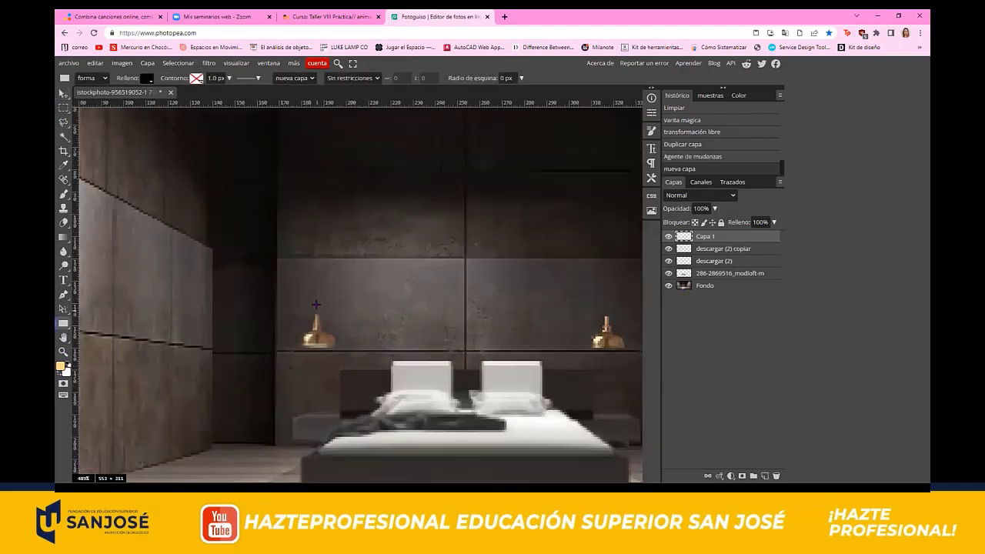
left_click_drag(316, 313, 317, 182)
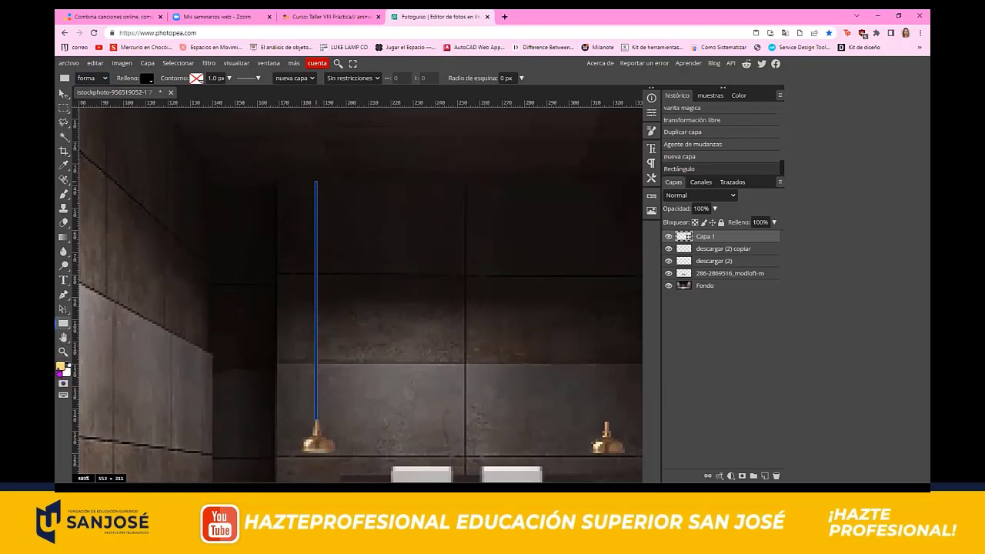
Step: Set the foreground colour to the near-black #040404
left_click(61, 367)
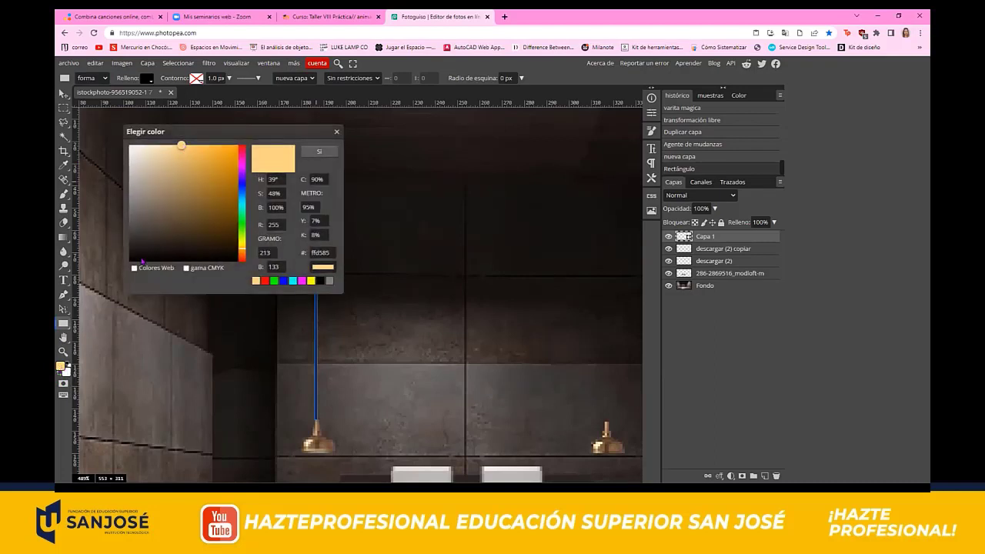
left_click(131, 259)
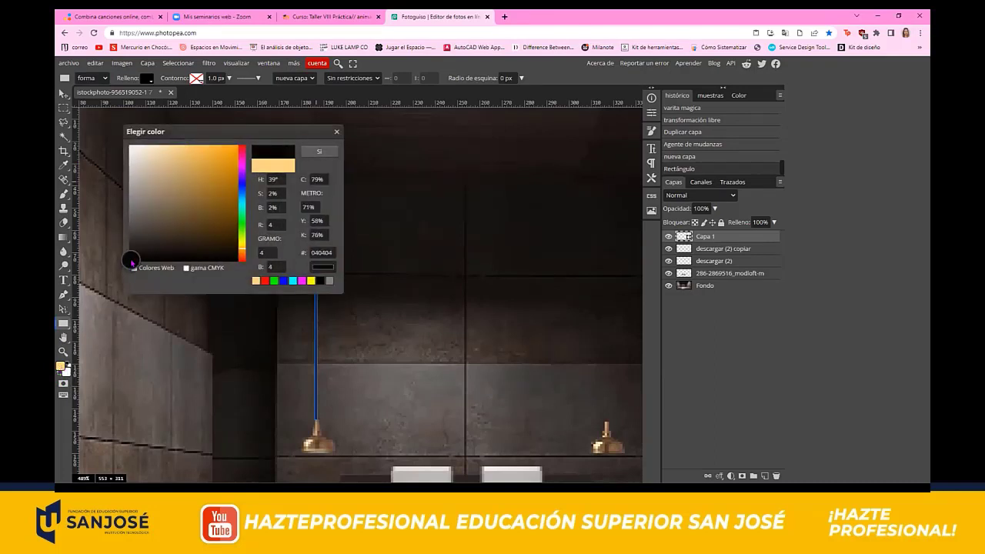
left_click(320, 152)
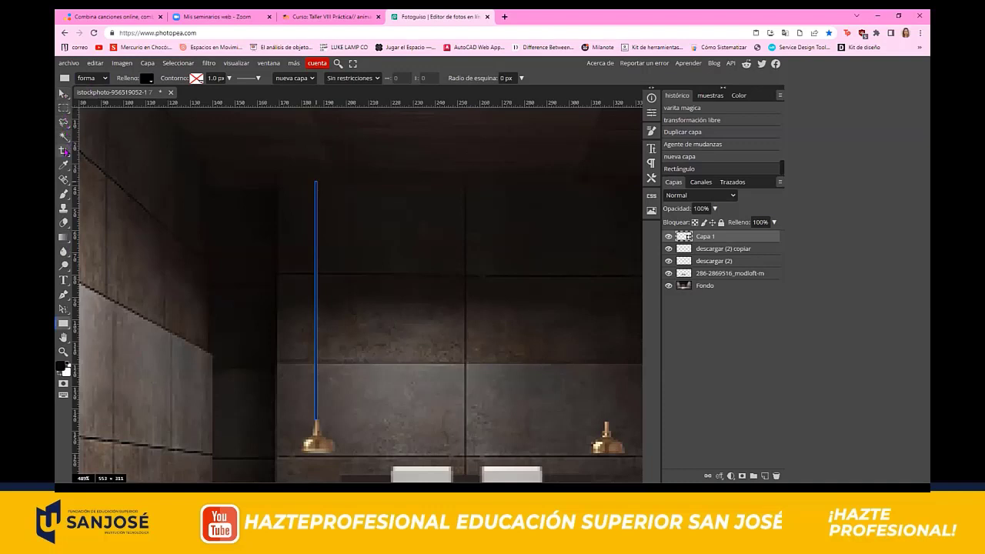
Step: Try to fill the left lamp's cord with the foreground colour using the Paint Bucket
right_click(68, 240)
left_click(105, 257)
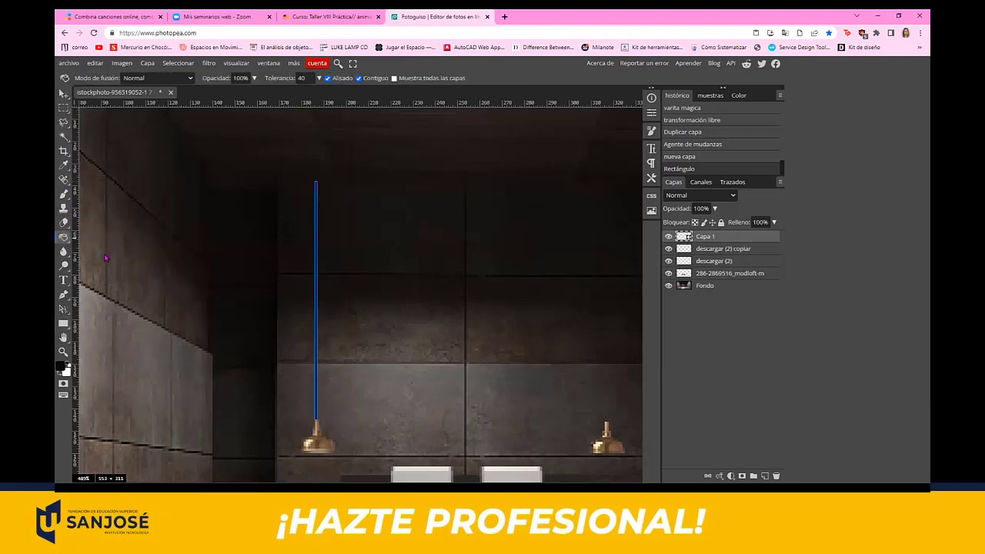
left_click(317, 320)
scroll(324, 376, "up", 10)
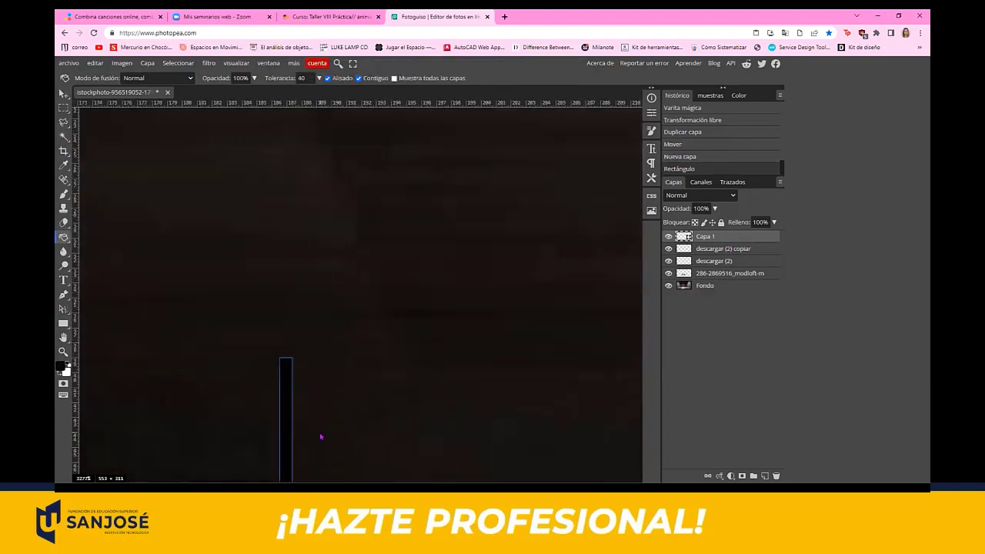
scroll(290, 420, "up", 1)
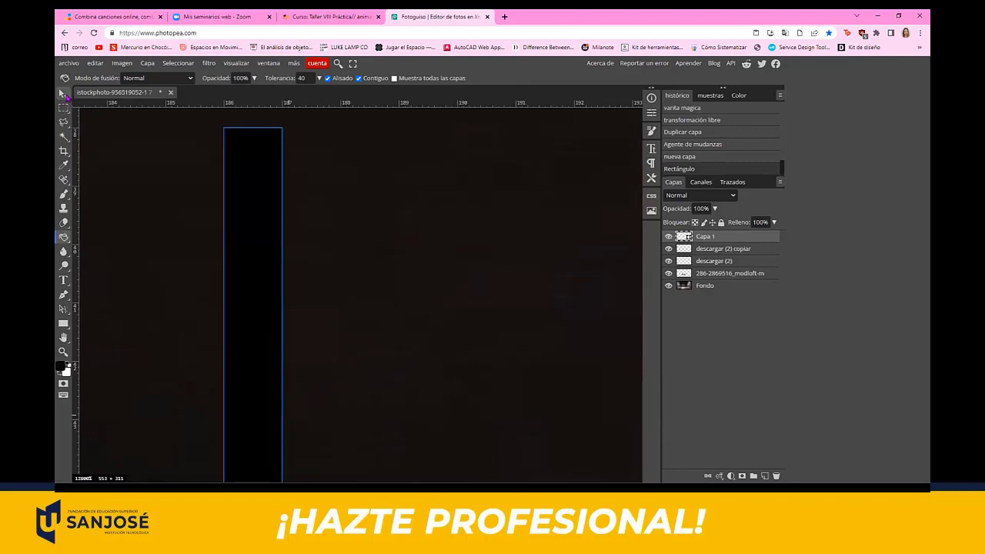
Step: Duplicate the left lamp's cord layer twice
left_click(65, 94)
scroll(281, 221, "down", 4)
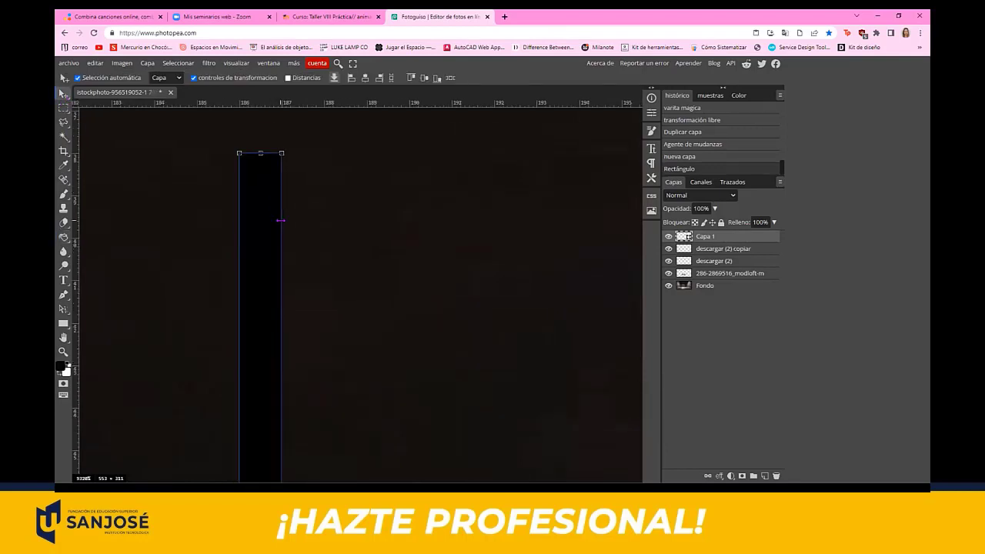
scroll(283, 192, "down", 9)
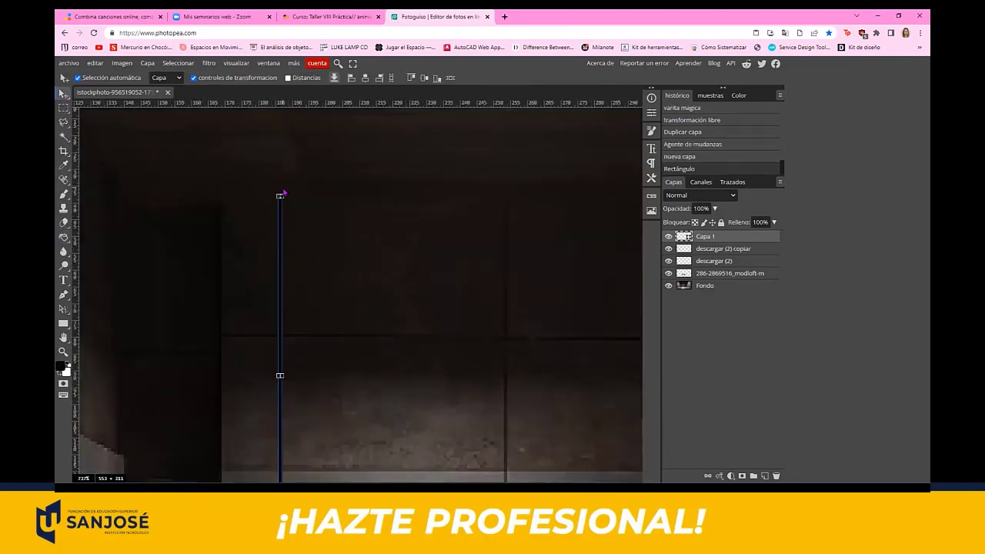
scroll(283, 193, "down", 1)
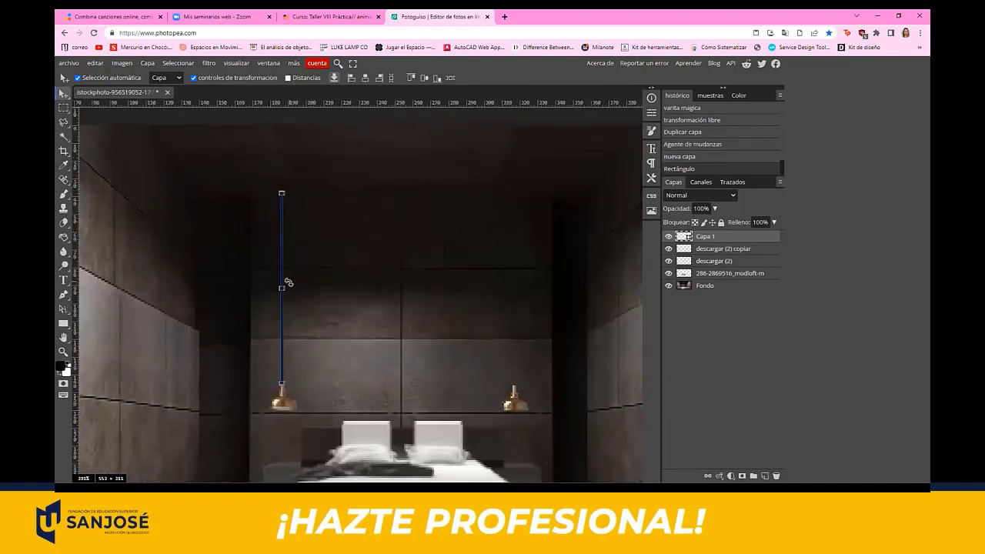
scroll(290, 298, "up", 3)
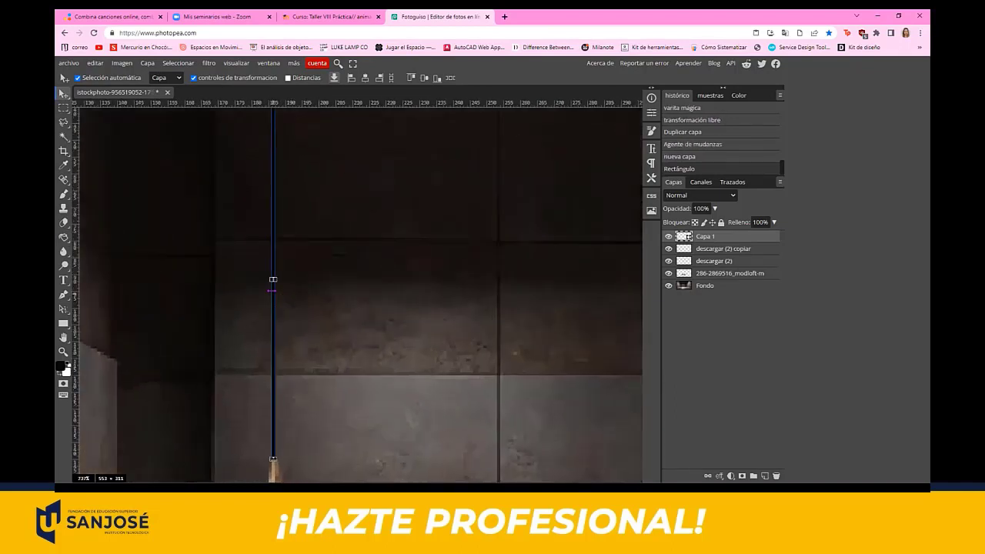
scroll(272, 291, "up", 7)
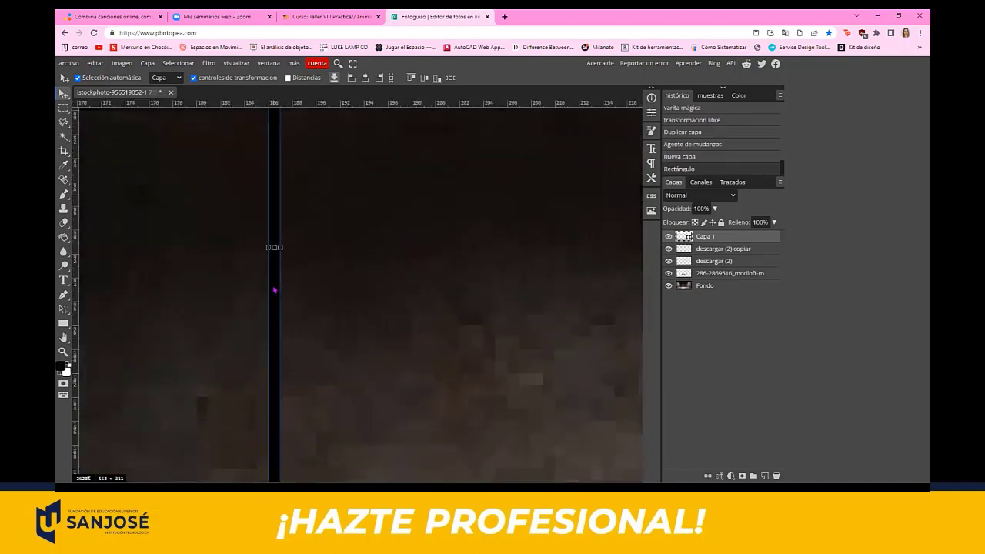
key("ctrl+j")
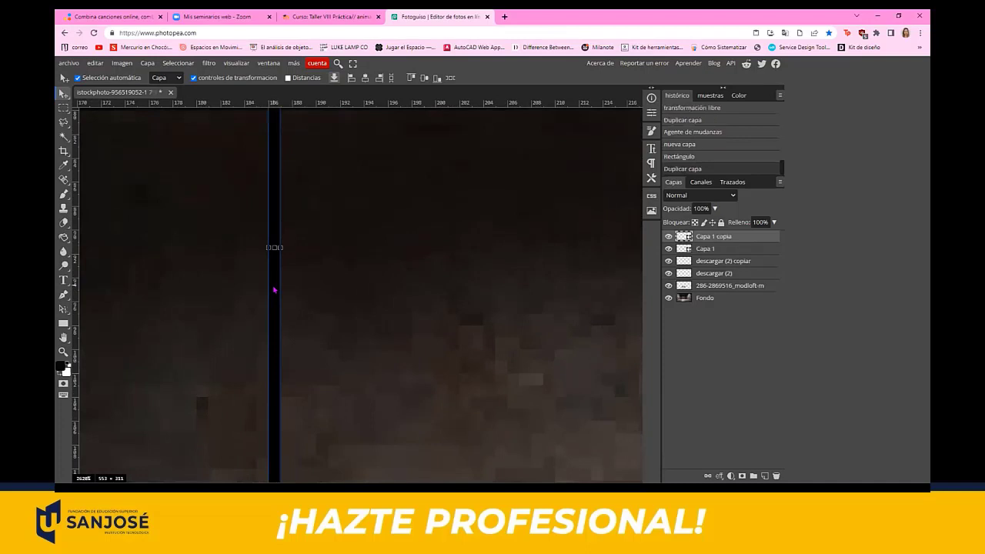
key("ctrl+j")
Step: Move the topmost cord copy away from the left lamp towards the middle of the back wall
scroll(274, 290, "down", 5)
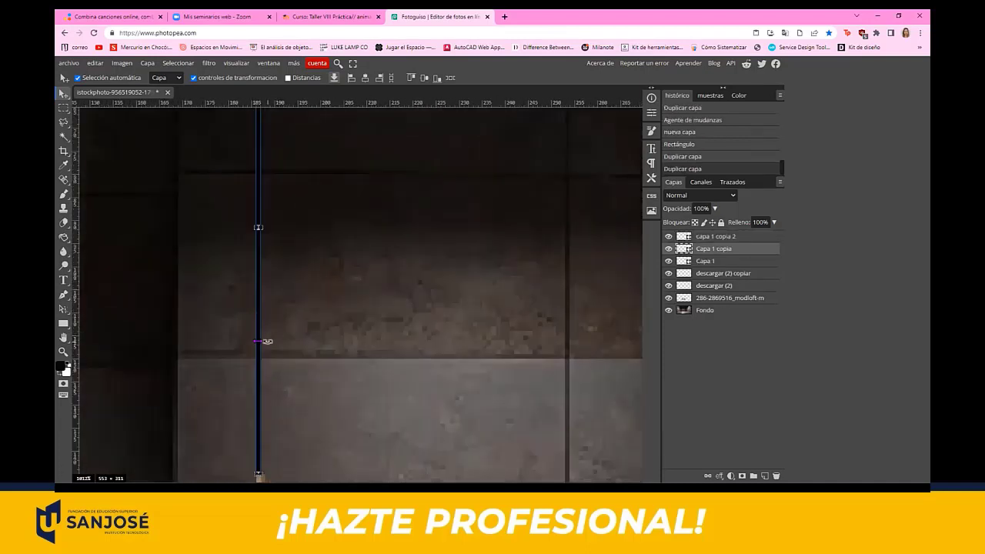
scroll(257, 341, "up", 5)
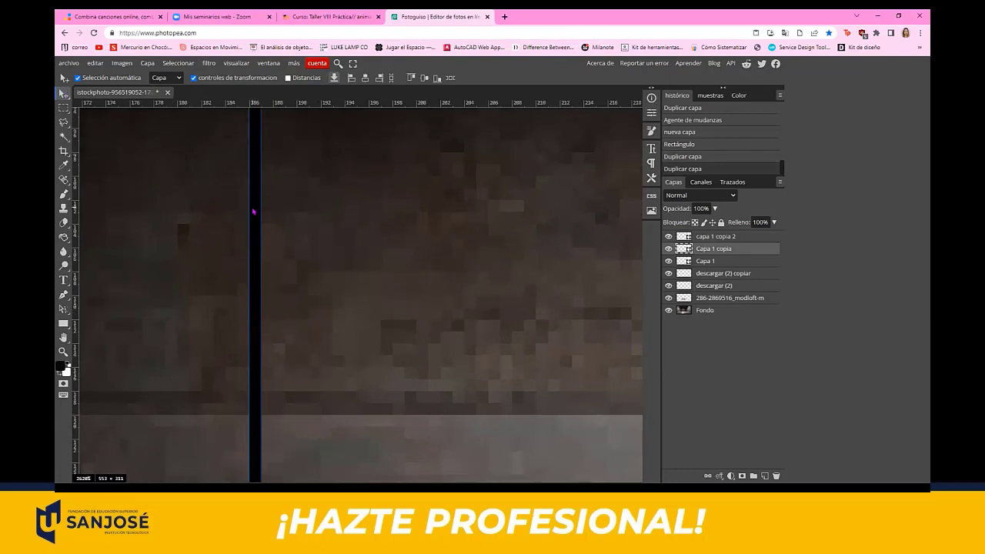
left_click_drag(255, 201, 375, 202)
scroll(228, 226, "down", 6)
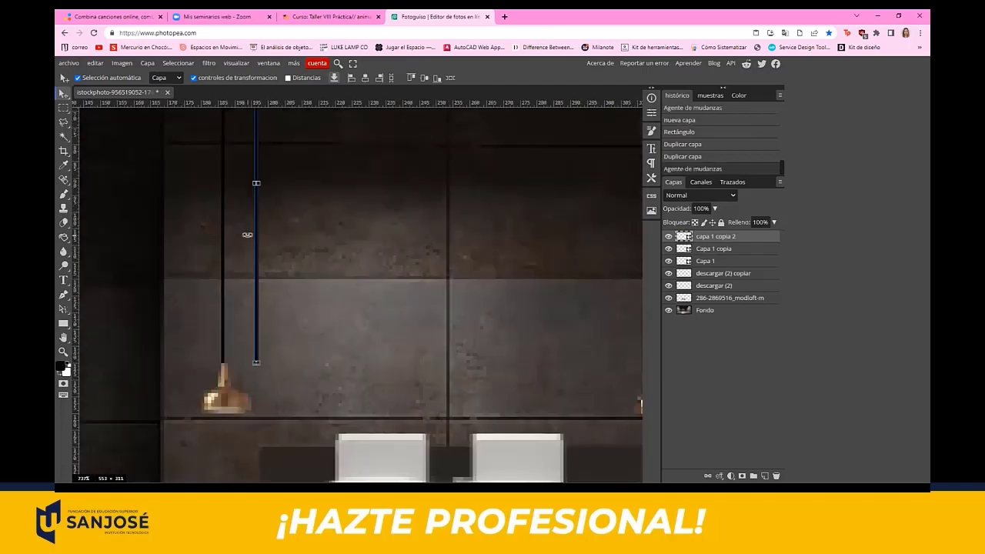
scroll(245, 233, "down", 2)
scroll(245, 233, "down", 2)
scroll(200, 275, "up", 4)
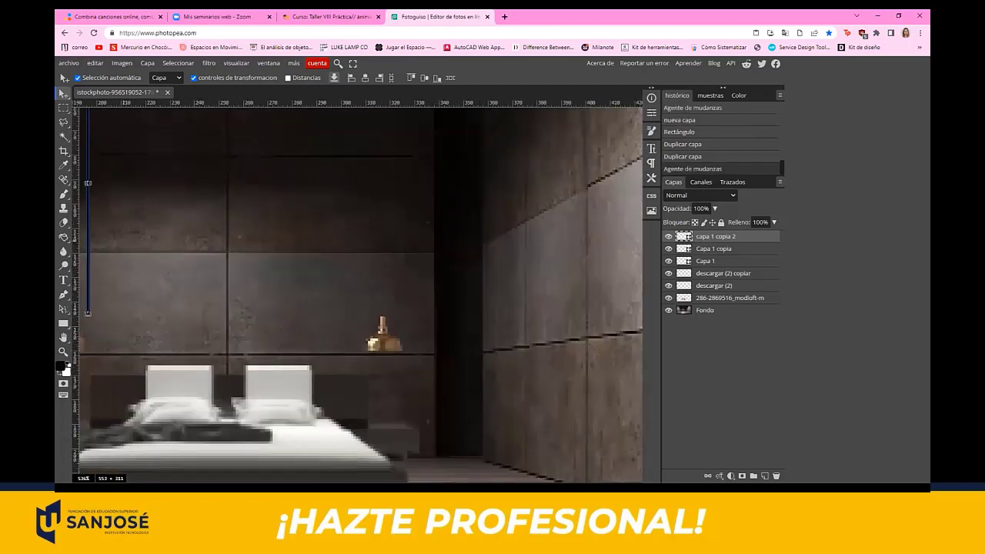
scroll(87, 183, "up", 8)
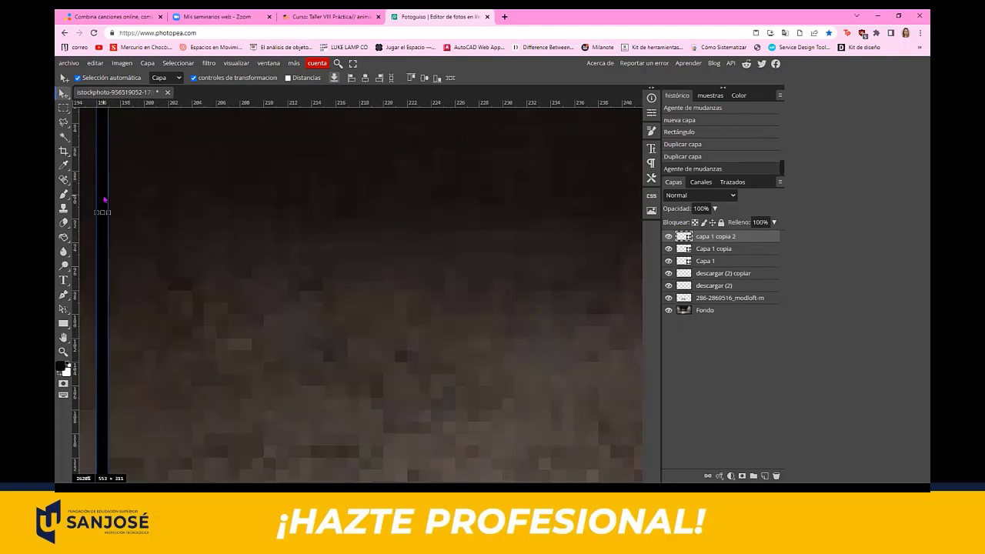
left_click_drag(104, 199, 616, 226)
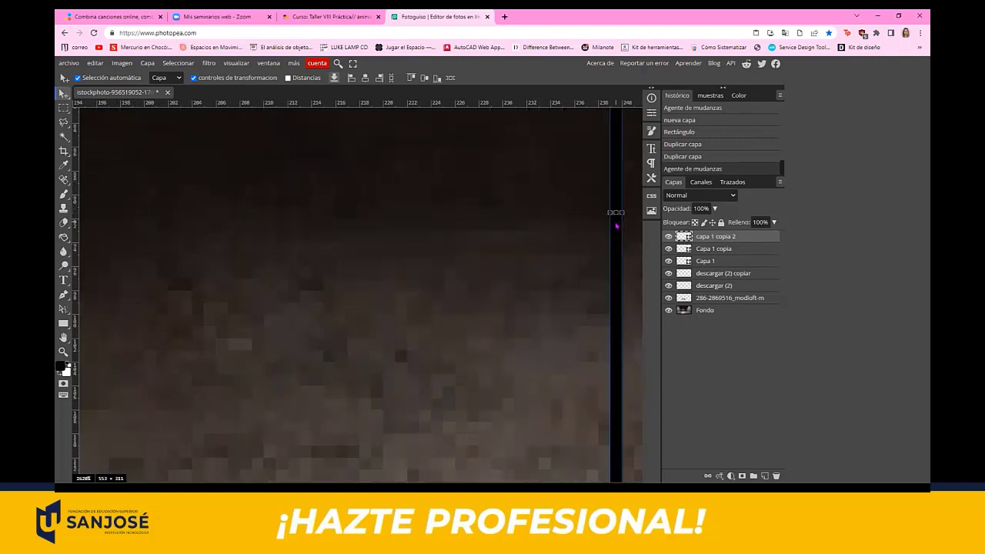
Step: Move the cord copy from the middle of the wall across to just above the right lamp's stem
scroll(612, 219, "down", 6)
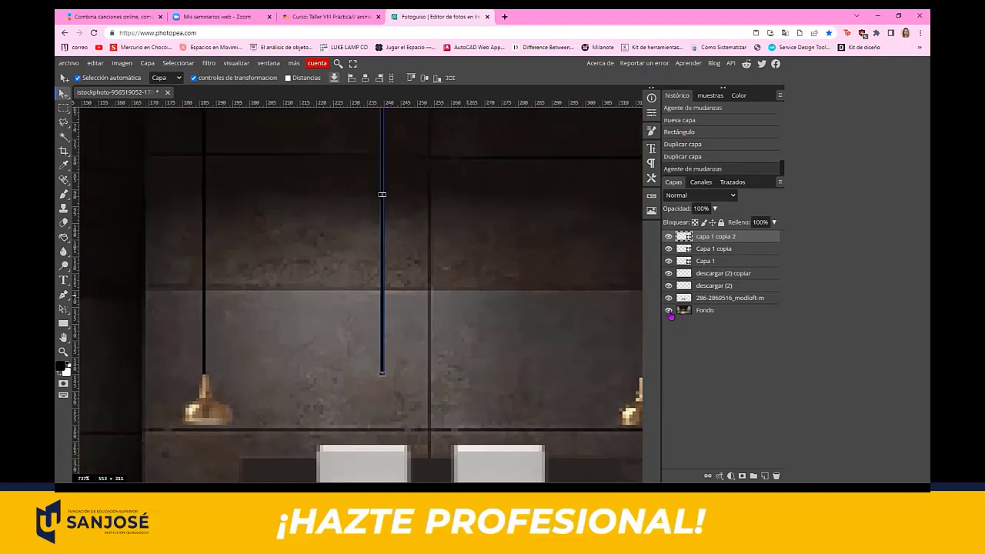
scroll(633, 319, "up", 2)
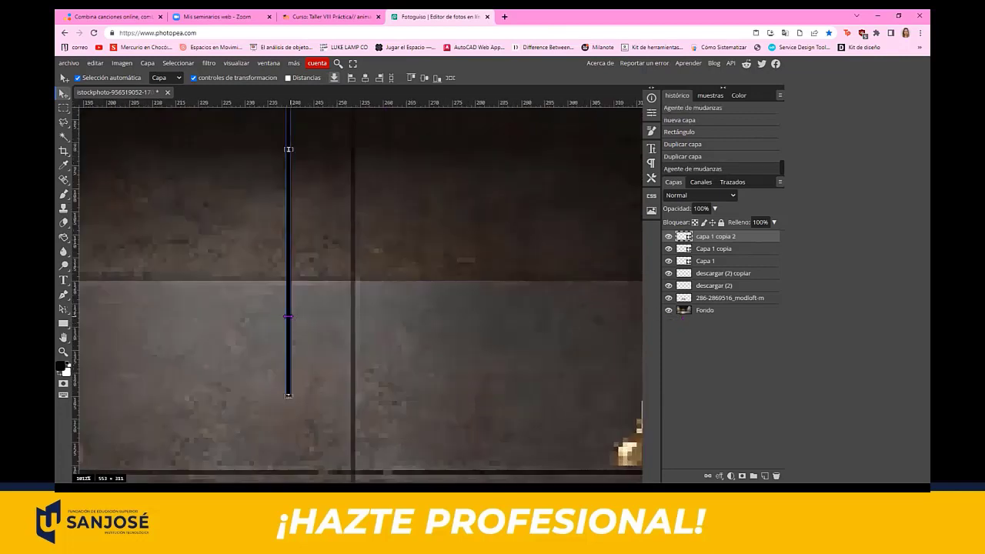
scroll(287, 316, "up", 3)
scroll(293, 324, "up", 2)
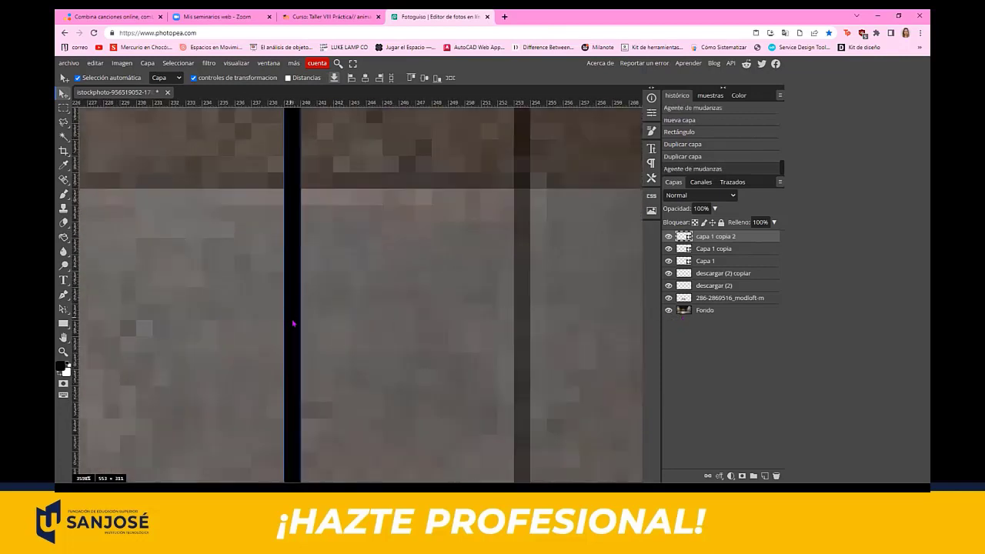
left_click_drag(294, 325, 554, 317)
scroll(406, 278, "down", 6)
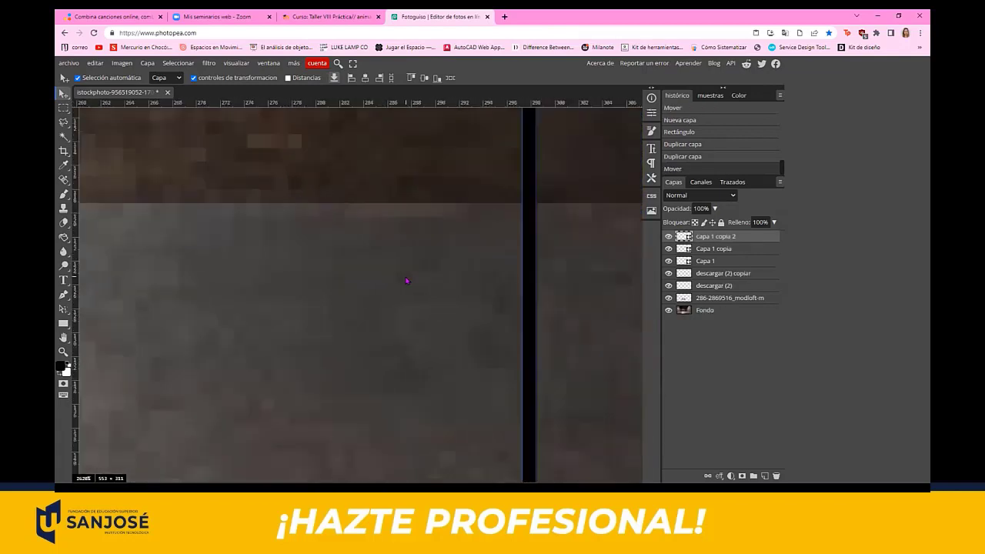
scroll(588, 343, "up", 4)
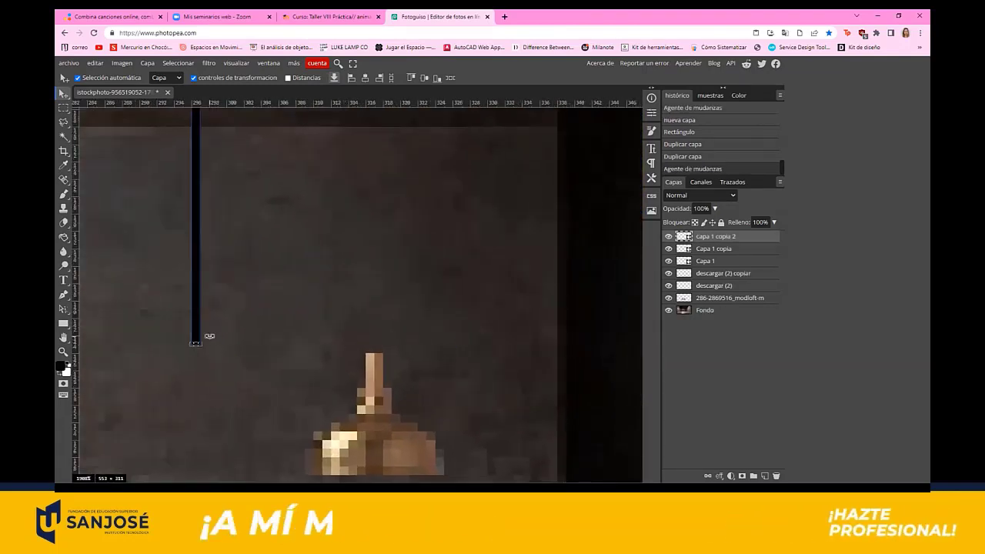
left_click_drag(201, 319, 369, 329)
Step: Align the cord copy's lower end with the top of the right lamp's stem
scroll(372, 328, "up", 5)
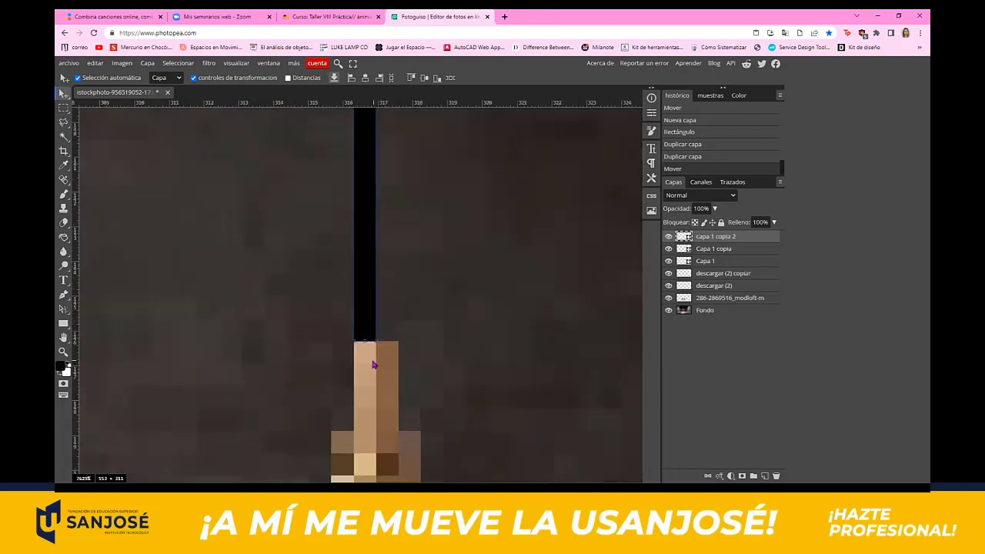
left_click_drag(360, 283, 380, 284)
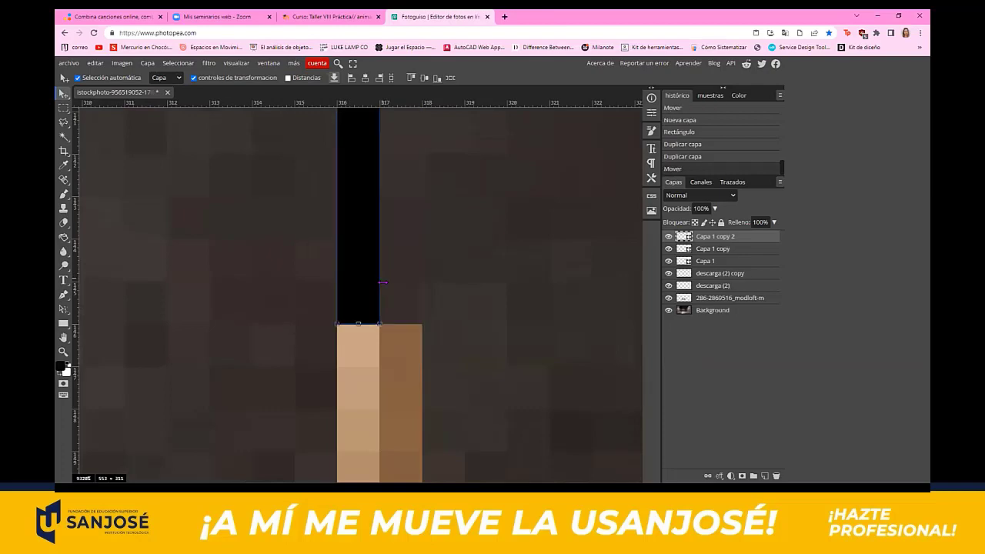
scroll(402, 327, "down", 12)
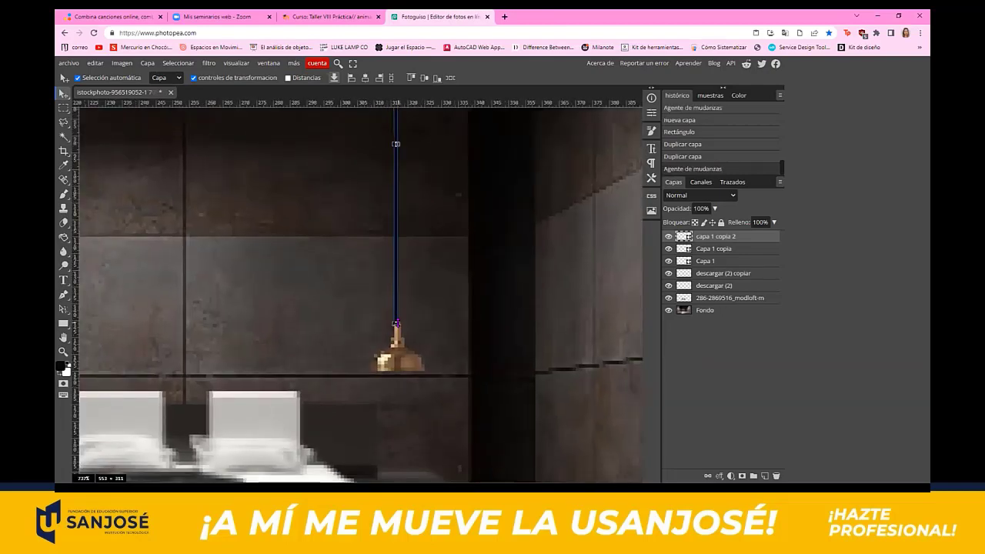
scroll(397, 322, "up", 5)
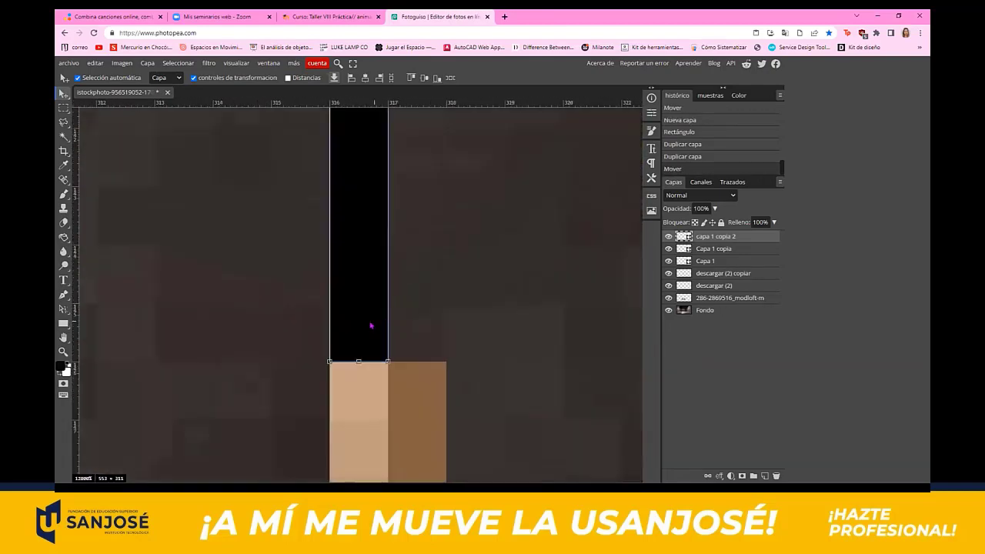
scroll(381, 332, "down", 5)
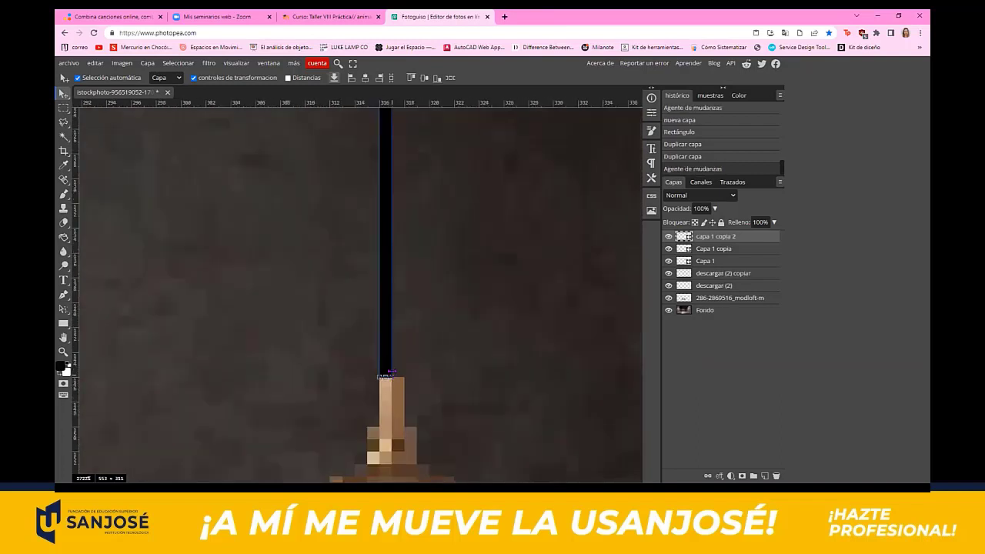
scroll(393, 363, "down", 4)
scroll(393, 362, "up", 5)
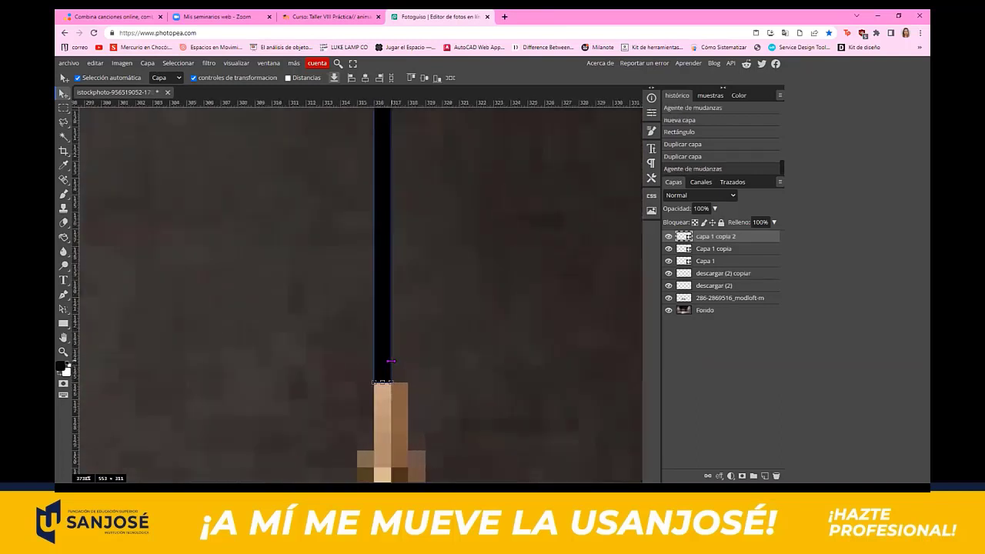
Step: Try to shift the right lamp's cord copy slightly to the right over the lamp's stem
left_click_drag(392, 362, 398, 362)
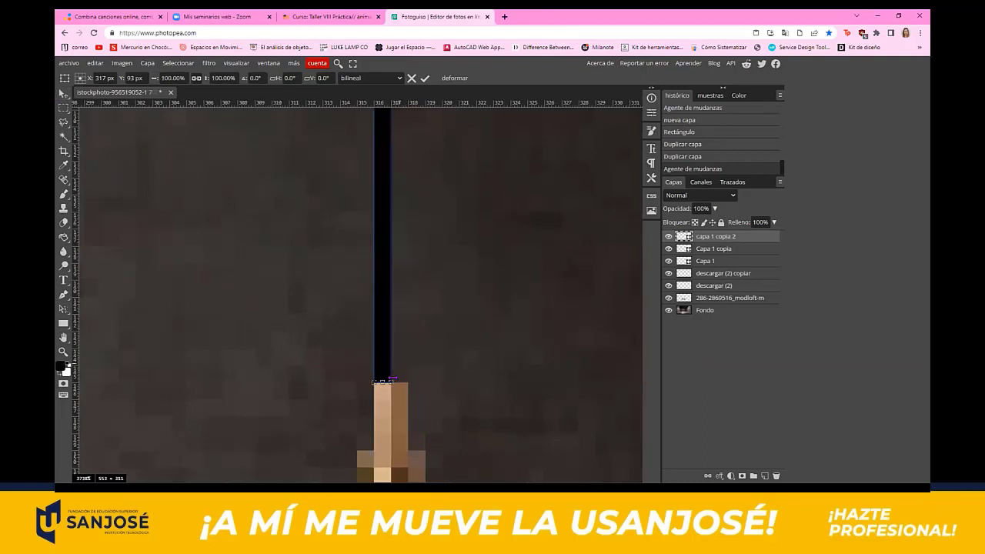
left_click(389, 371)
scroll(388, 369, "down", 5)
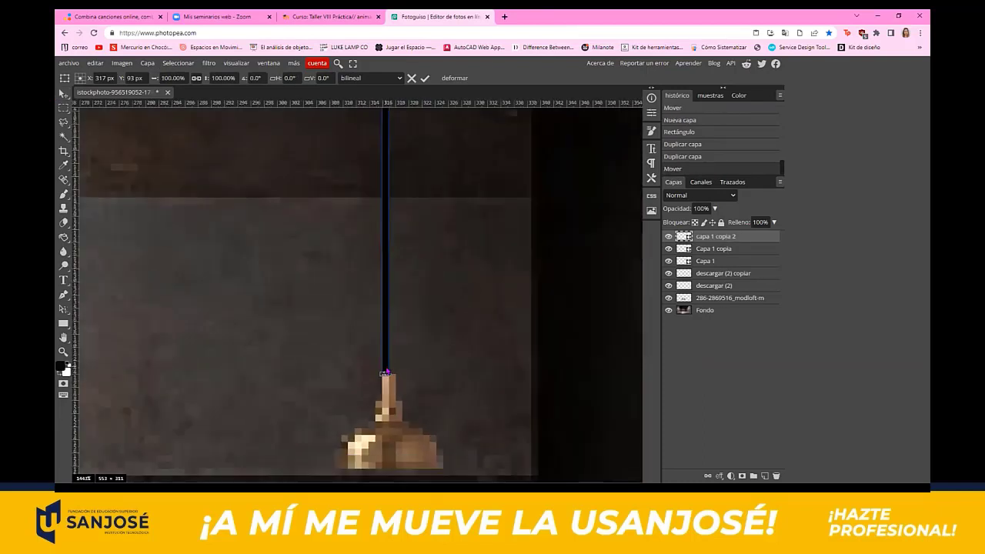
left_click_drag(385, 366, 393, 369)
key("Return")
scroll(387, 368, "up", 3)
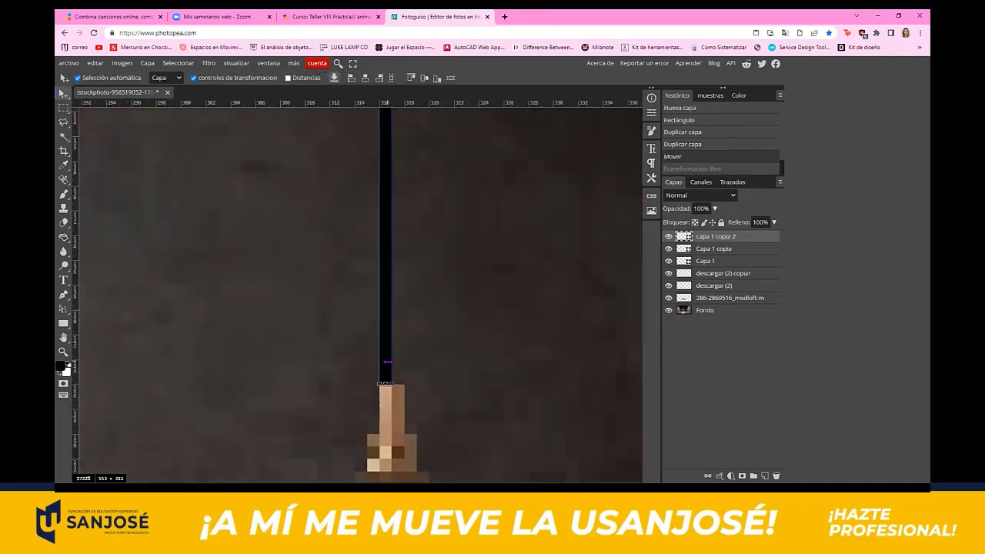
key("Right")
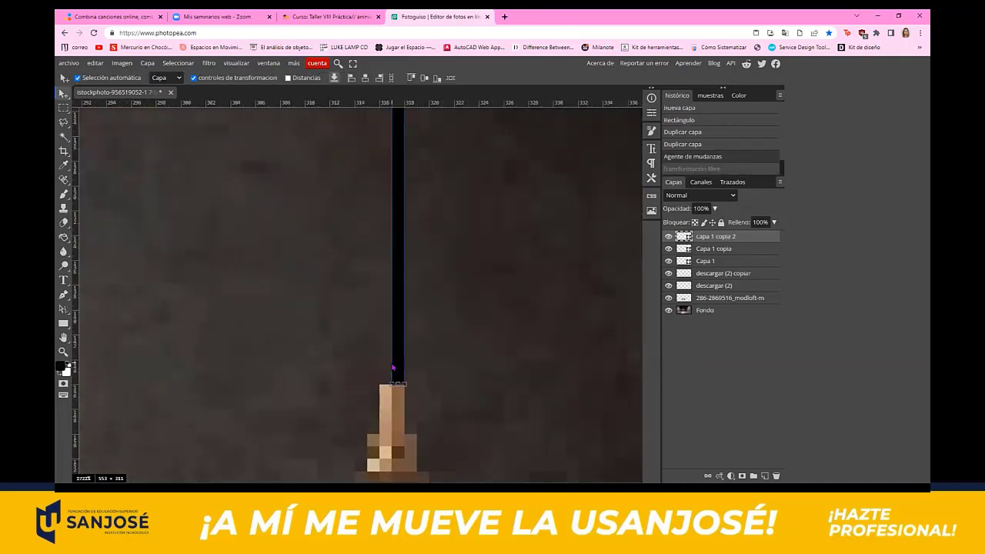
Step: Hide the two other cord layers and move the right lamp's cord back over the left half of the stem
left_click(668, 249)
left_click(668, 261)
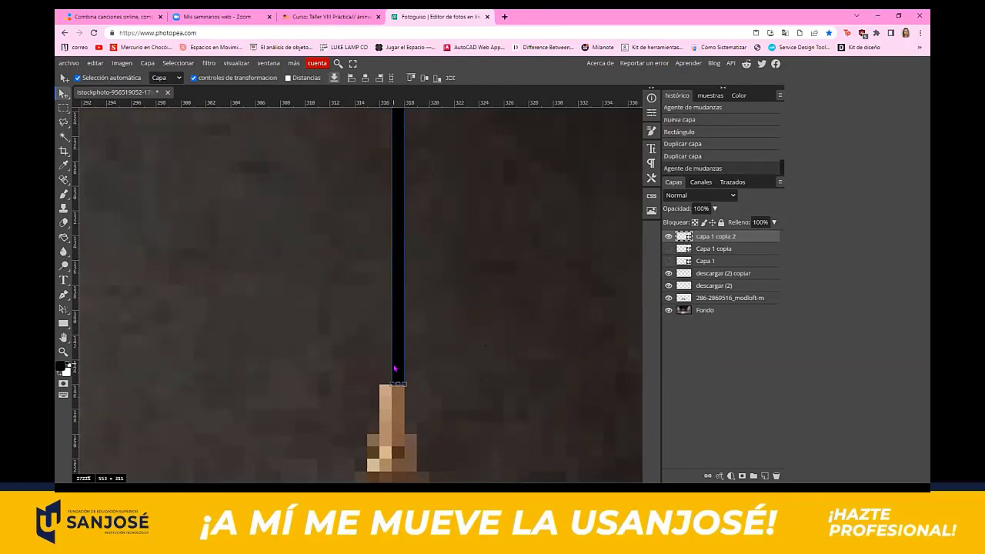
left_click_drag(394, 369, 382, 369)
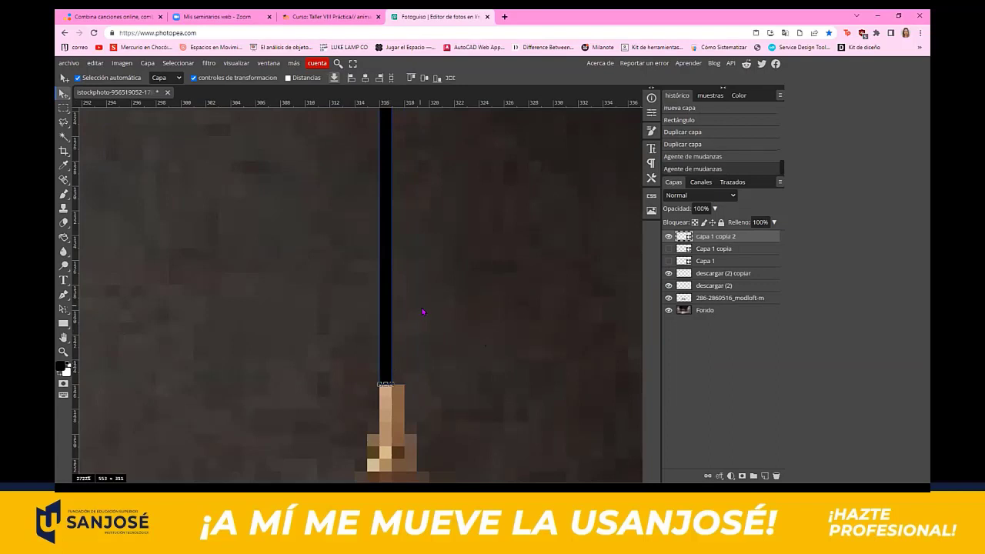
Step: Hide the right lamp's layer to check the cord's end, and show it and the two other cord layers again
left_click(668, 273)
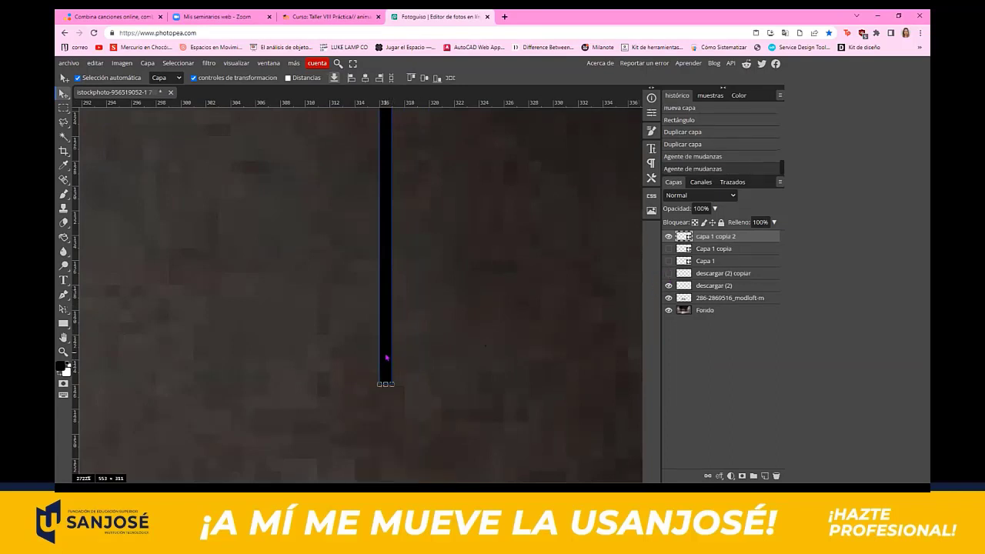
scroll(482, 359, "down", 8)
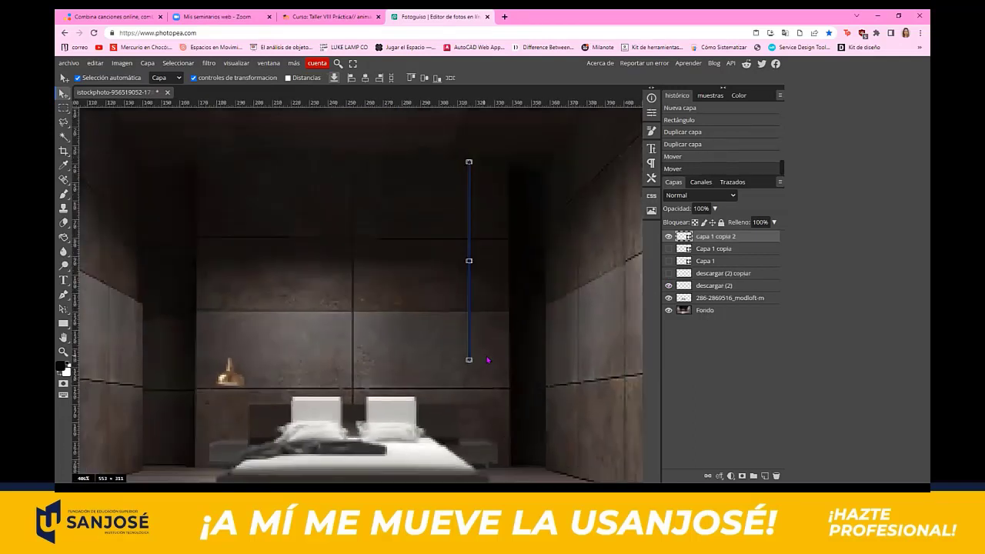
left_click(668, 273)
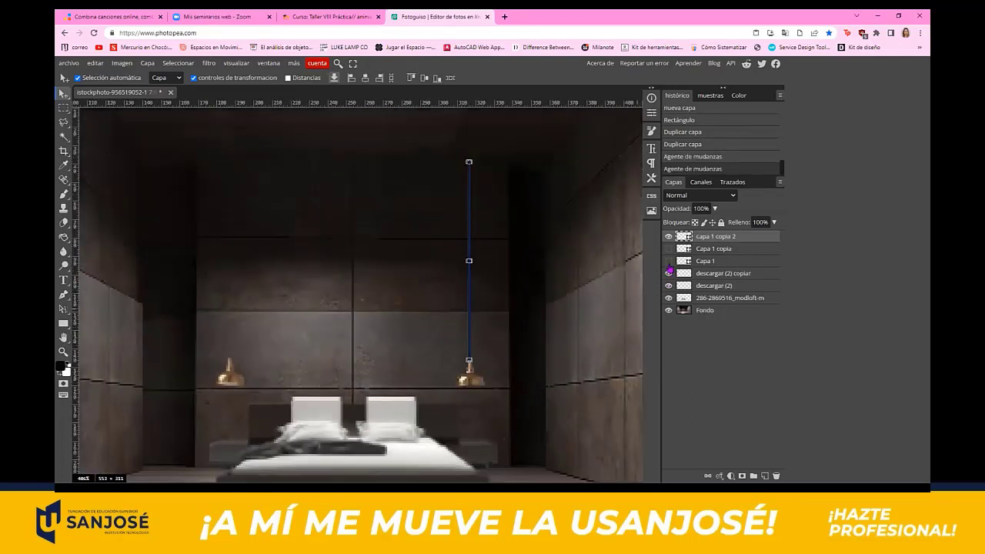
left_click(668, 261)
left_click(668, 249)
scroll(608, 305, "down", 3)
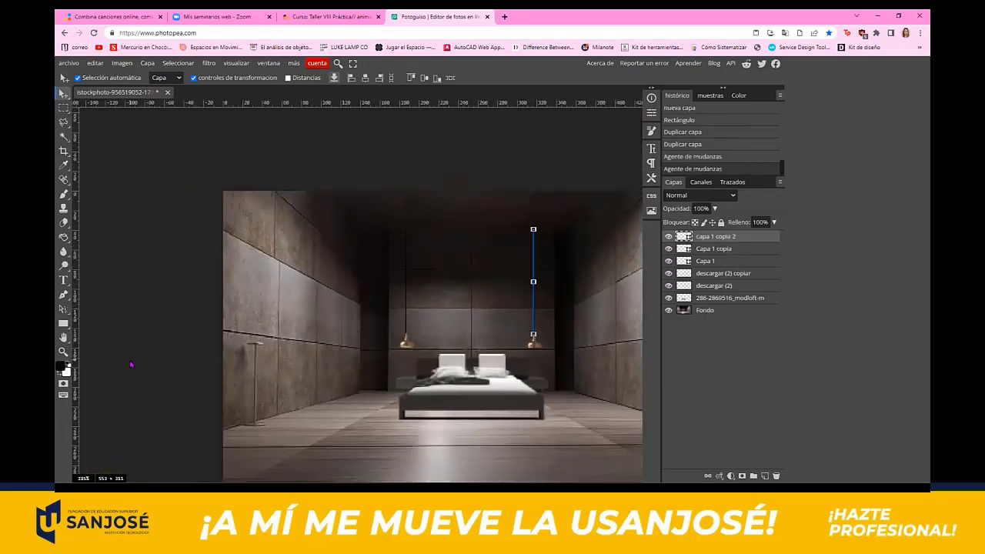
scroll(613, 345, "up", 3)
scroll(613, 346, "down", 3)
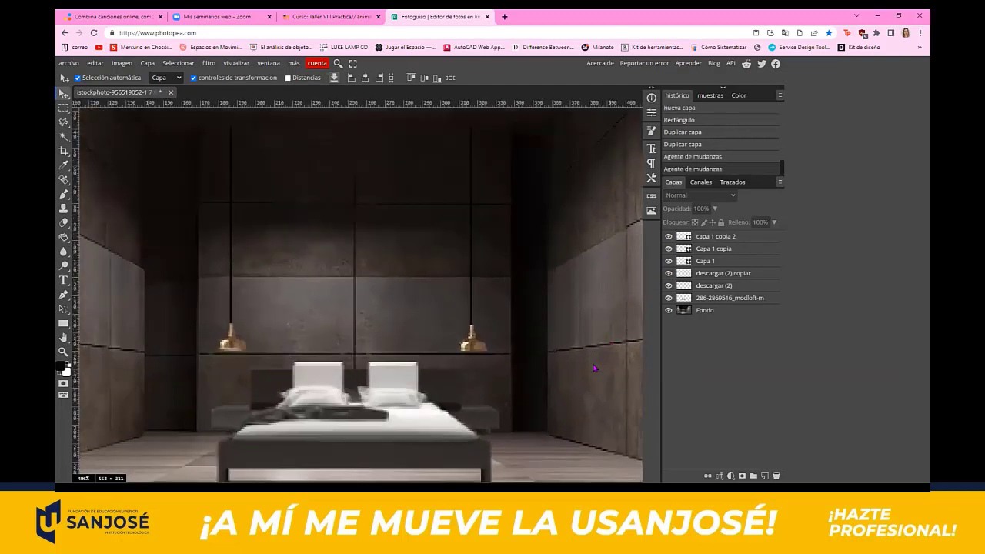
scroll(590, 363, "up", 2)
scroll(424, 269, "down", 2)
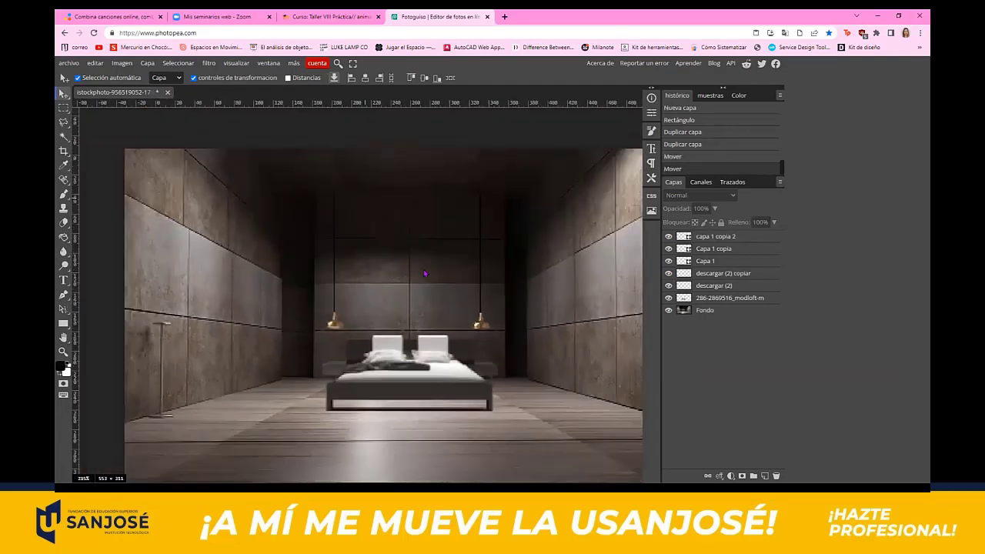
scroll(458, 351, "up", 2)
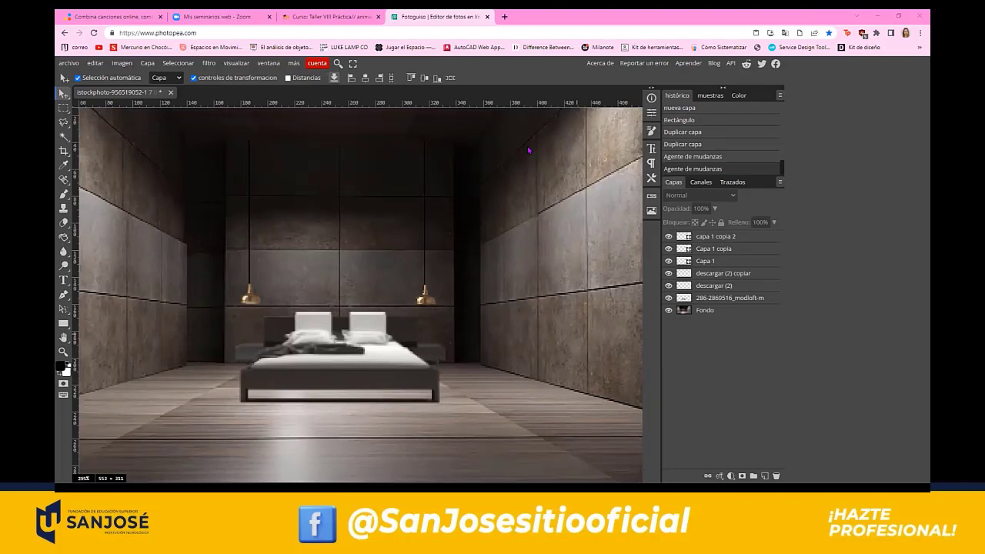
Step: Scale the bed down to 98.53% from its upper edge and choose the distort transform for it
left_click(334, 324)
left_click_drag(341, 311, 341, 313)
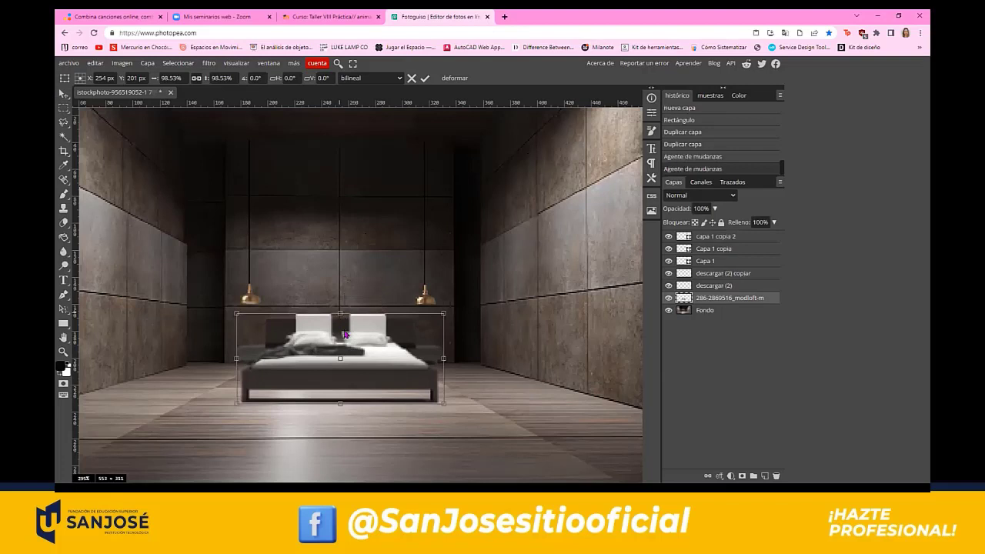
right_click(348, 334)
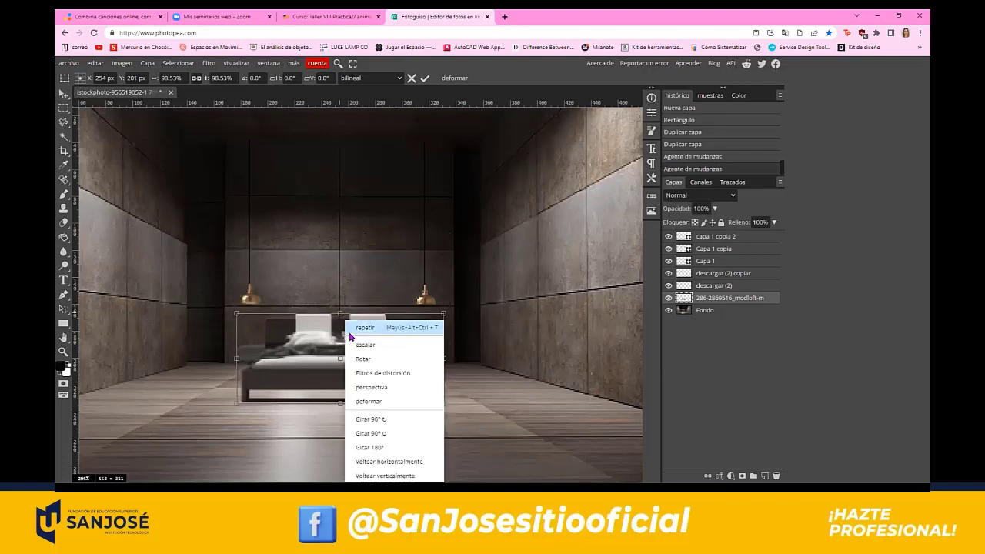
left_click(386, 375)
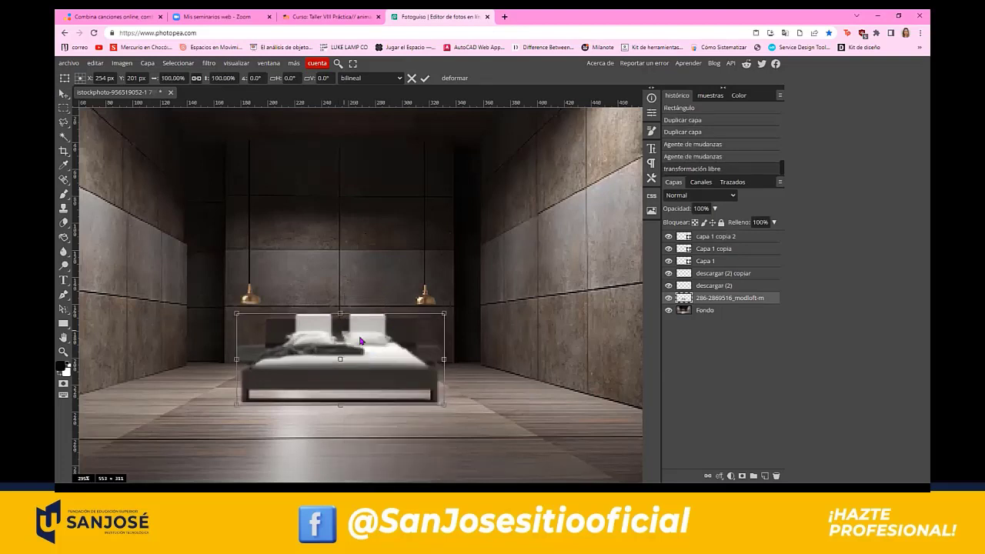
Step: Try scaling the bed down to 95.59% and undo that transformation
left_click_drag(343, 313, 343, 317)
key("Return")
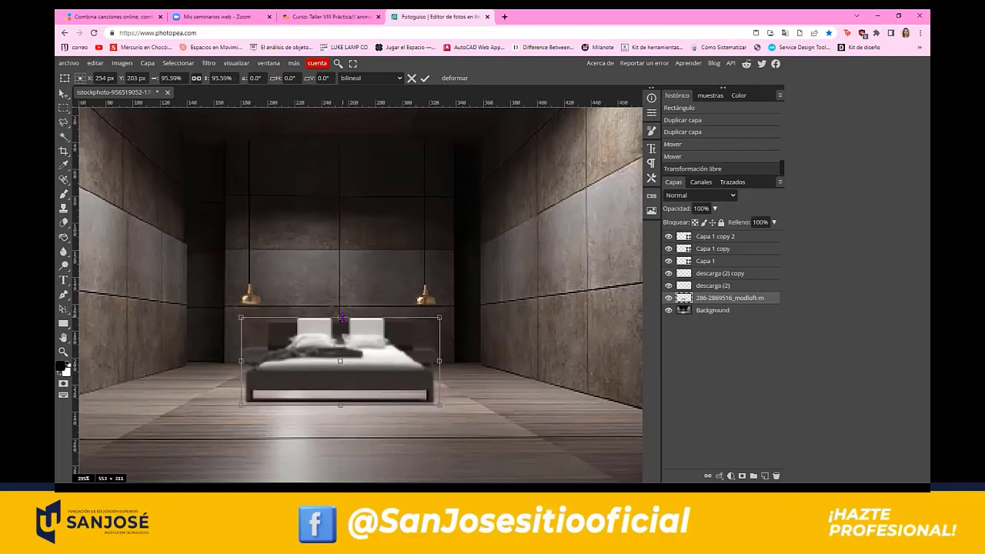
key("ctrl+z")
right_click(357, 348)
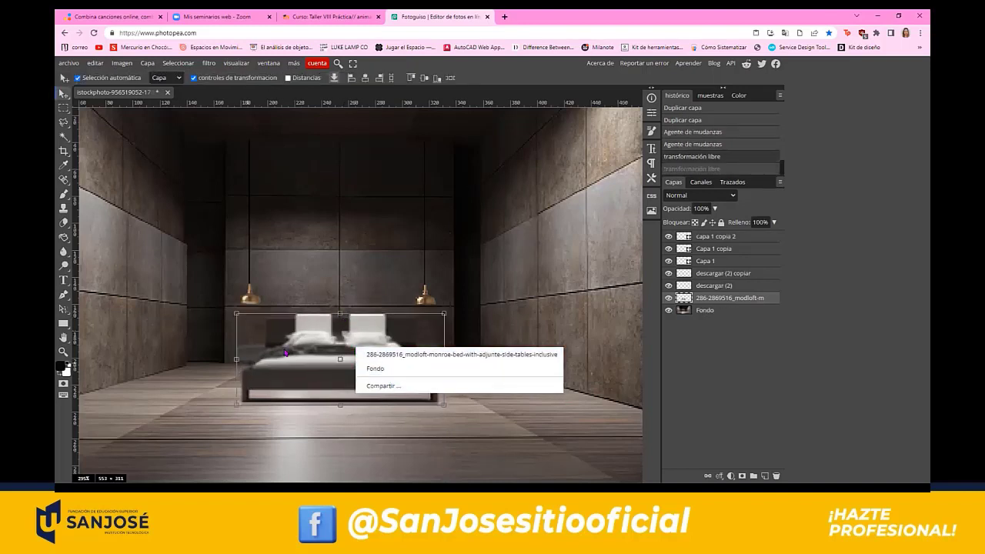
left_click(388, 335)
Step: Place the grey-and-brown area mat PNG from the ejercicio folder into the scene and move its layer above all others
scroll(457, 305, "down", 5)
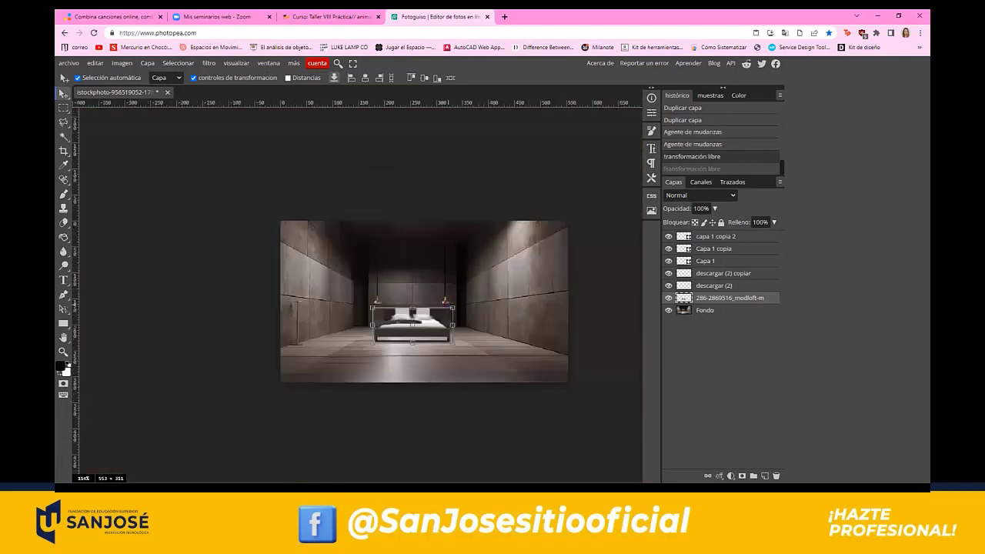
left_click(196, 352)
scroll(486, 364, "up", 5)
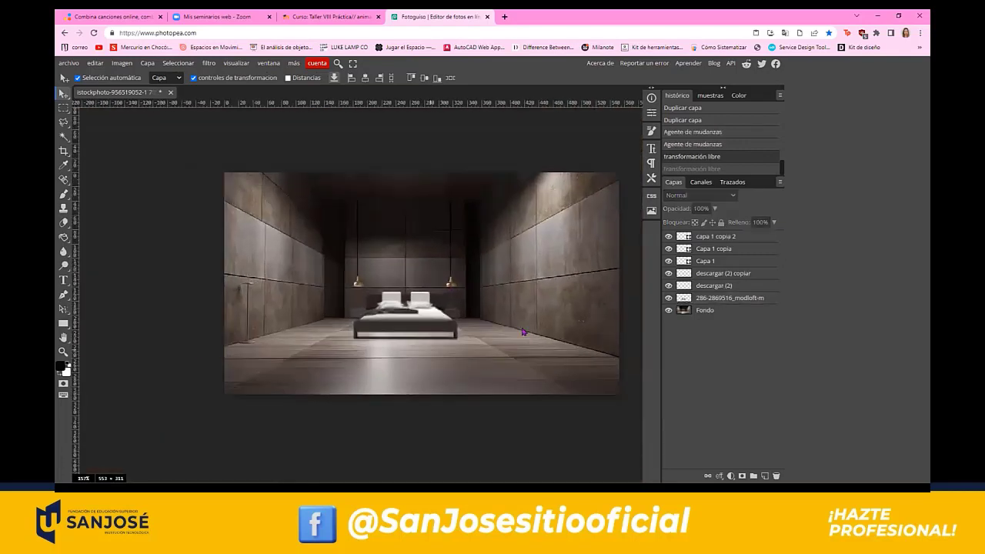
left_click(69, 63)
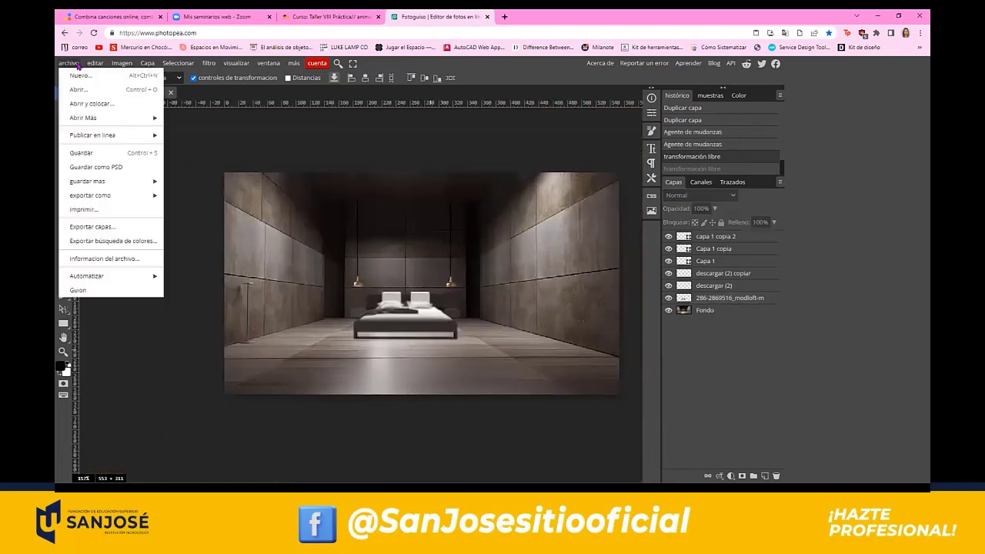
left_click(86, 107)
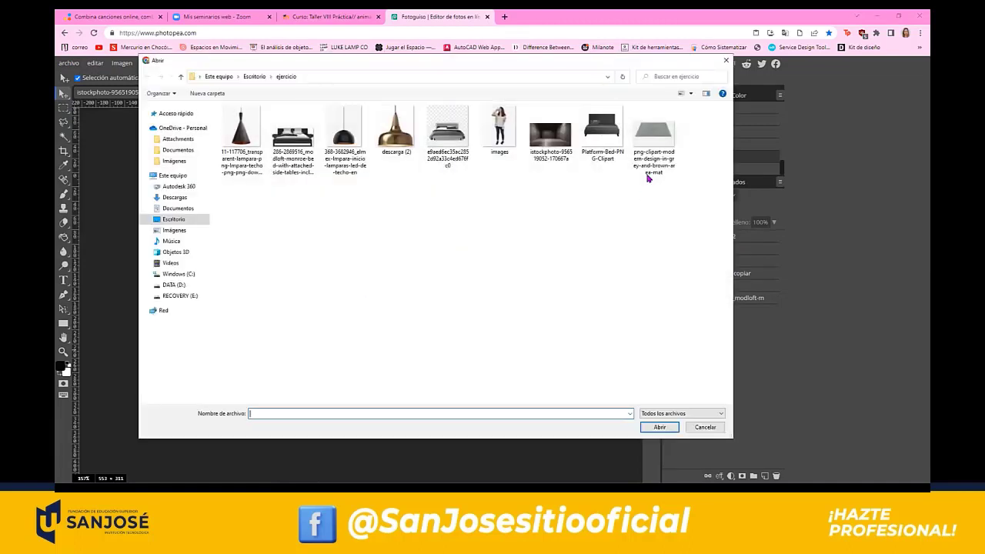
left_click(672, 169)
left_click(660, 428)
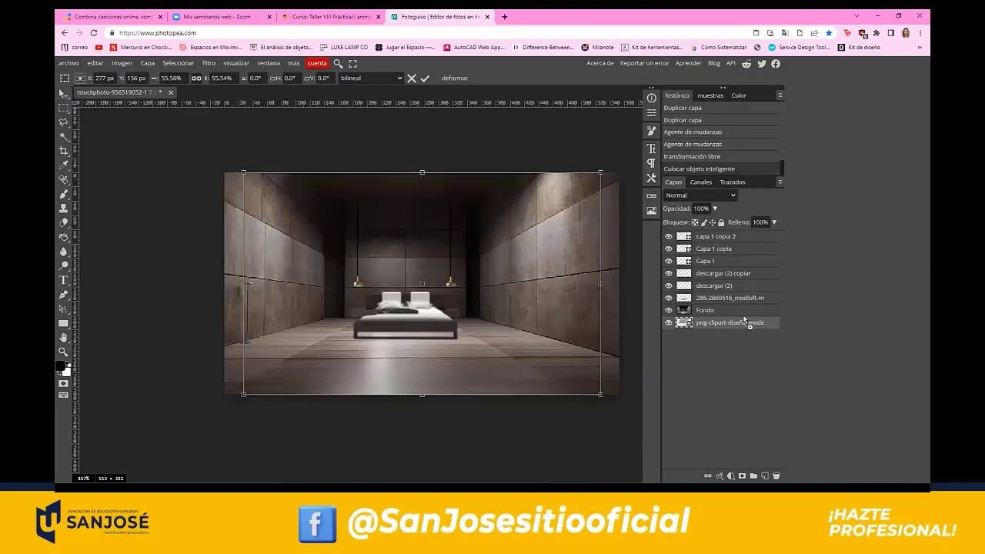
left_click_drag(743, 238, 685, 240)
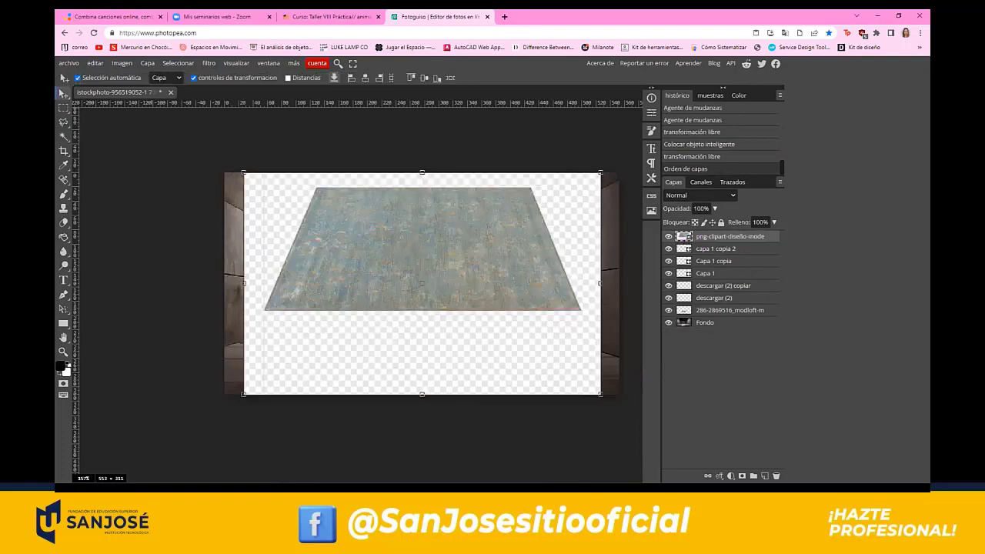
Step: Outline the rug with the polygonal lasso from its upper-left corner through the lower-left to the lower-right corner
scroll(272, 260, "down", 2)
scroll(493, 315, "up", 2)
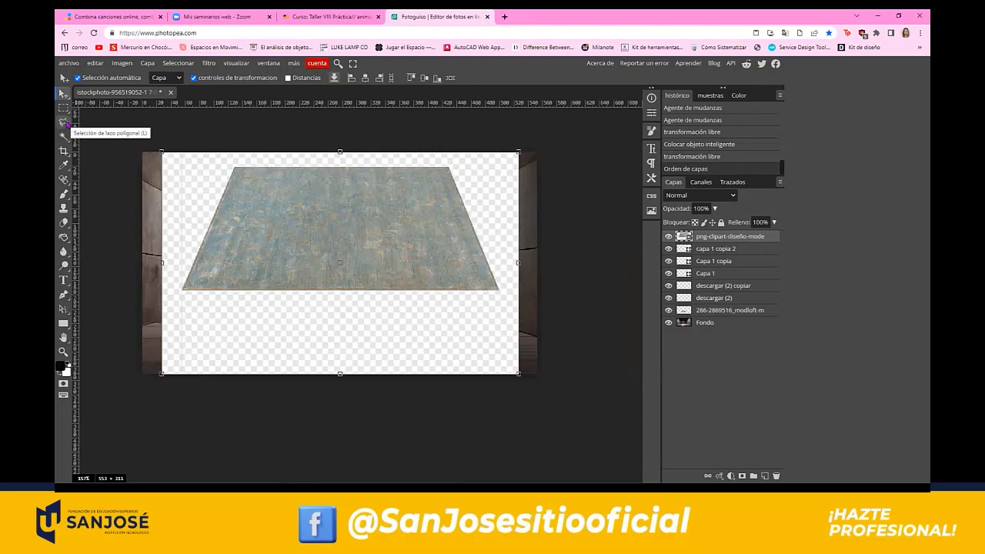
left_click(65, 123)
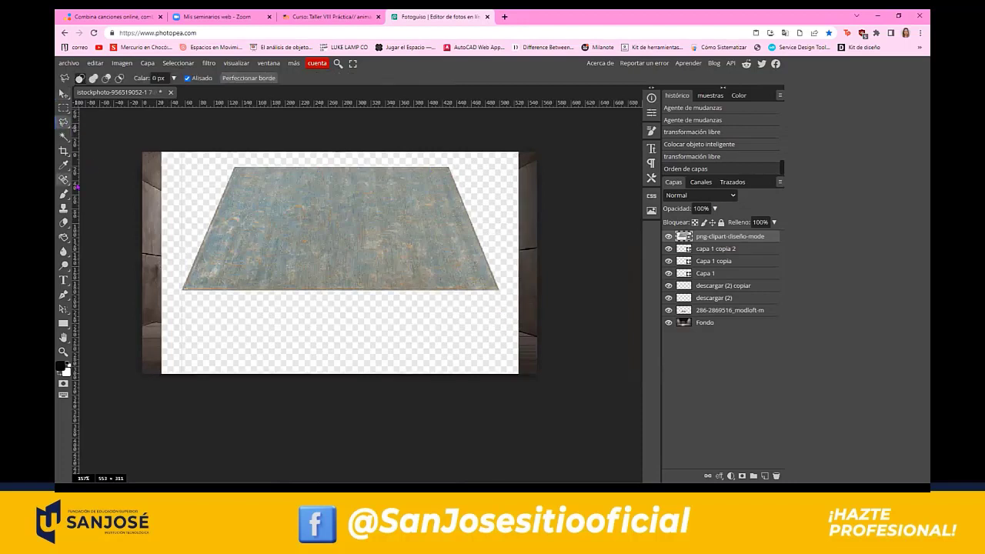
left_click(234, 166)
scroll(234, 167, "up", 3)
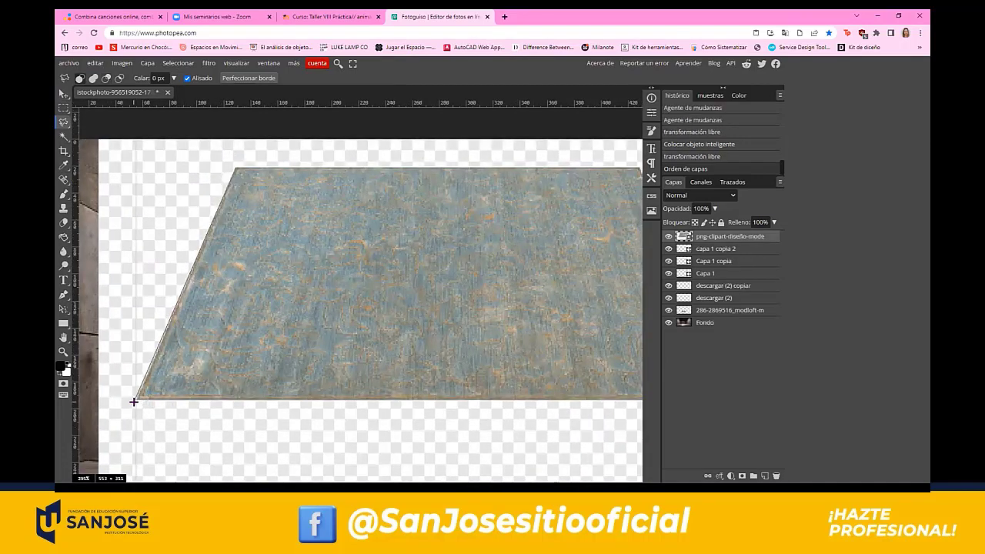
left_click(138, 399)
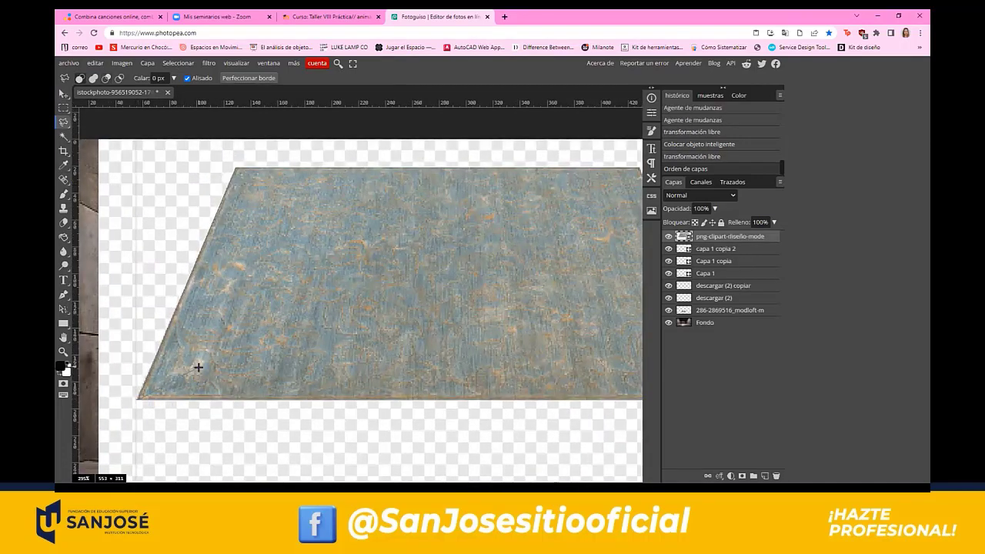
scroll(198, 367, "down", 3)
scroll(198, 367, "down", 3)
scroll(413, 286, "down", 2)
scroll(398, 281, "up", 4)
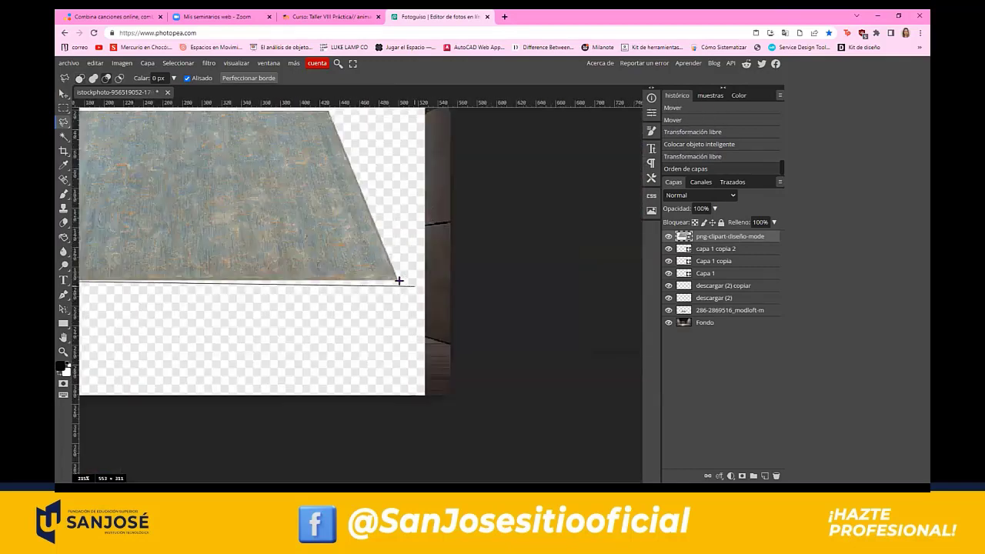
left_click(390, 276)
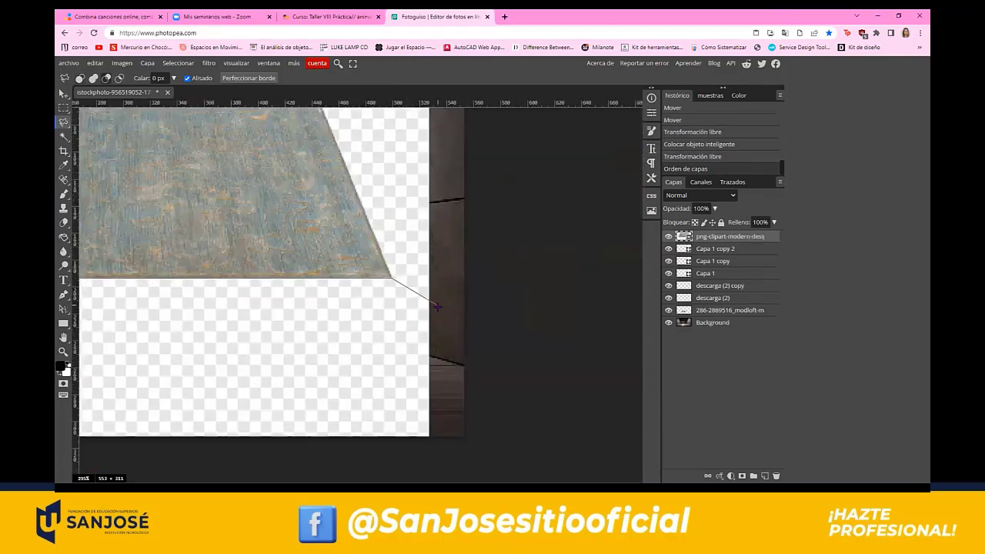
Step: Continue the lasso outline through the rug's upper-right corner and close the selection at its starting corner
scroll(408, 269, "down", 5)
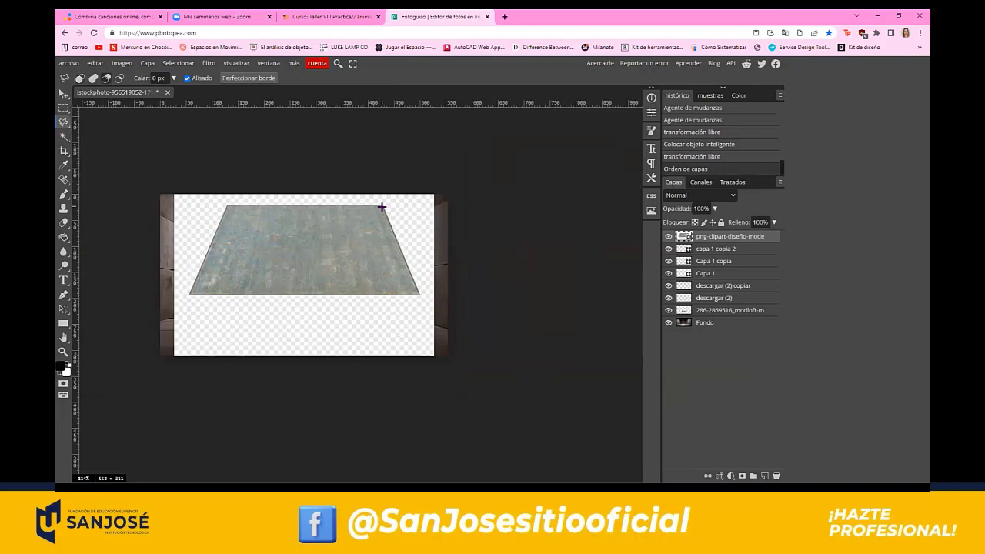
scroll(382, 206, "up", 5)
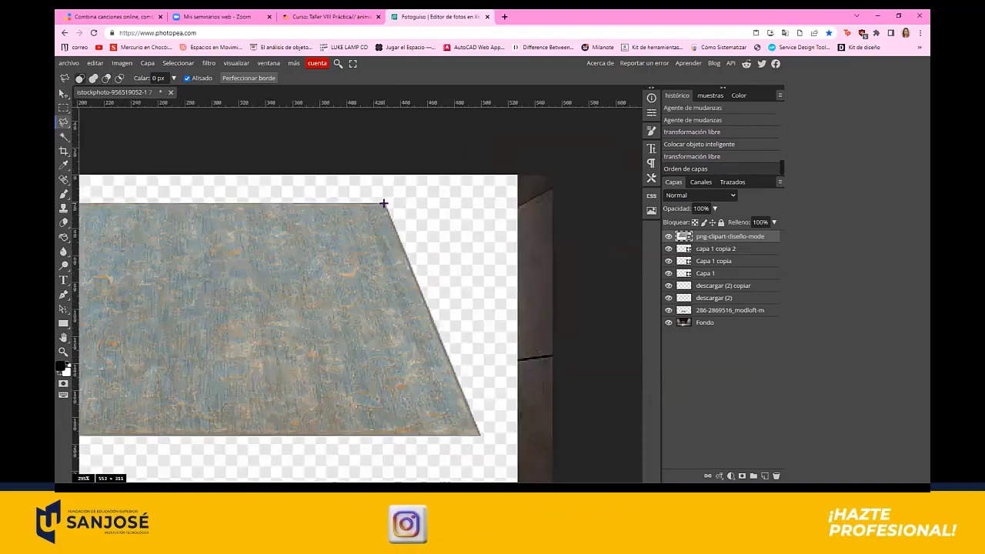
left_click(384, 204)
scroll(354, 215, "down", 3)
scroll(380, 224, "up", 3)
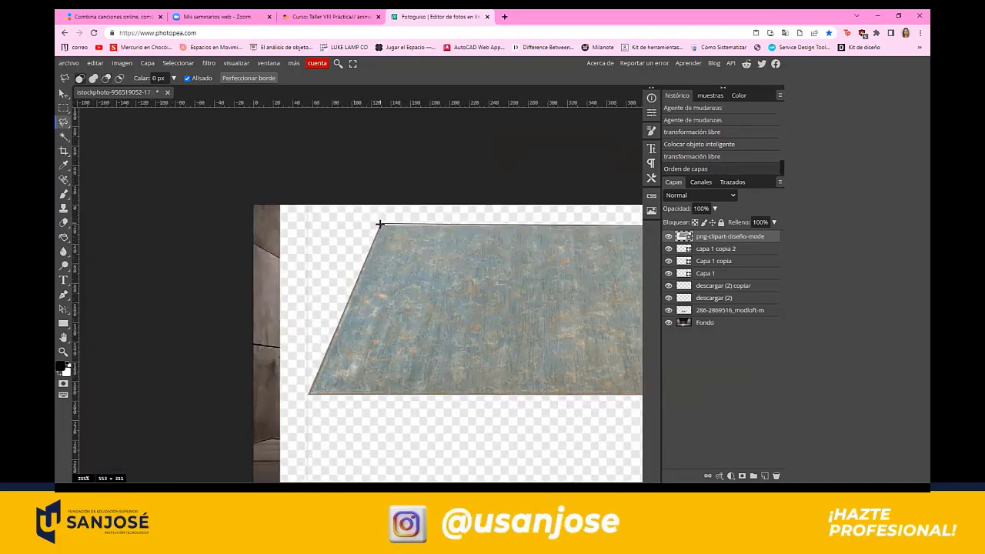
left_click(380, 223)
scroll(300, 222, "down", 4)
scroll(277, 215, "down", 5)
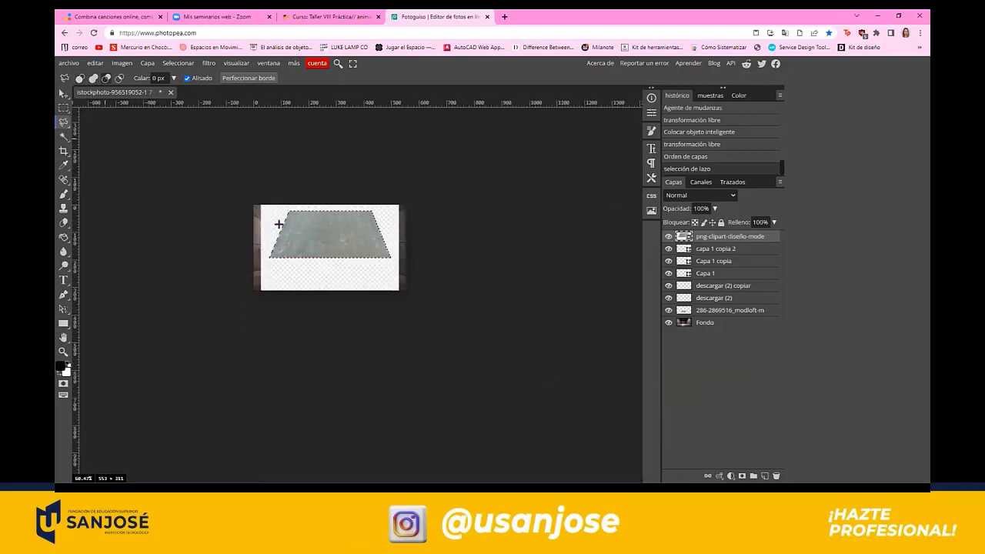
scroll(282, 220, "up", 5)
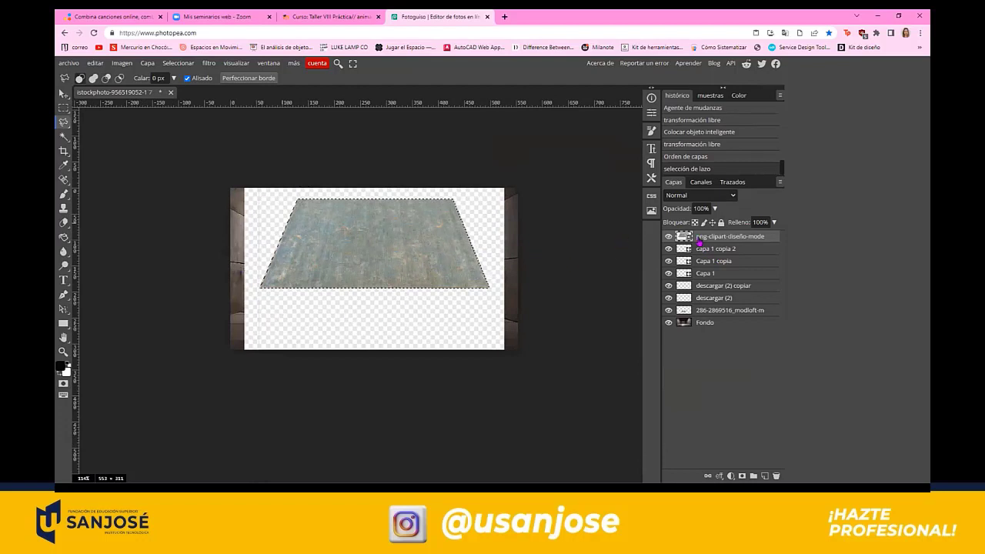
Step: Rasterize the rug image's layer and erase everything outside the rug outline by inverting the selection
right_click(699, 242)
left_click(639, 346)
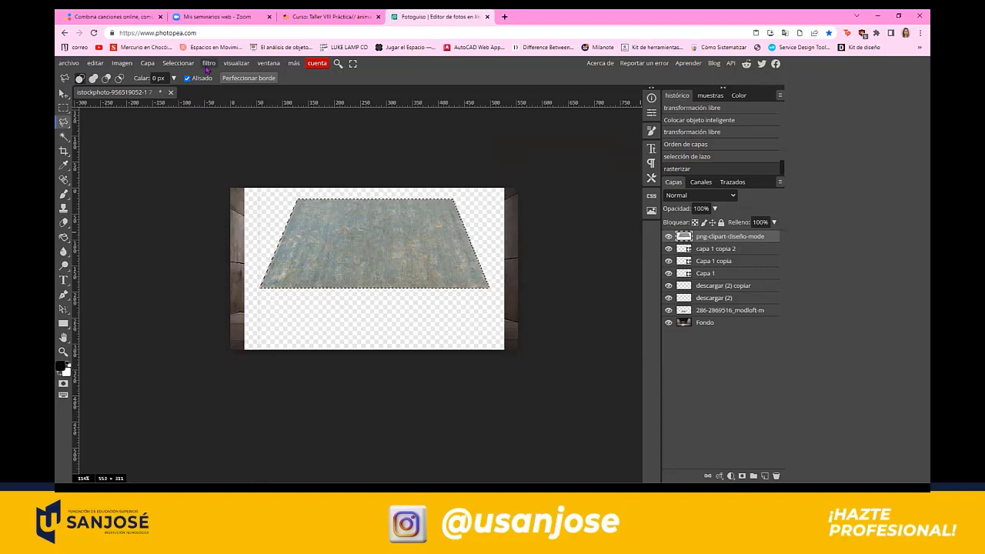
left_click(176, 64)
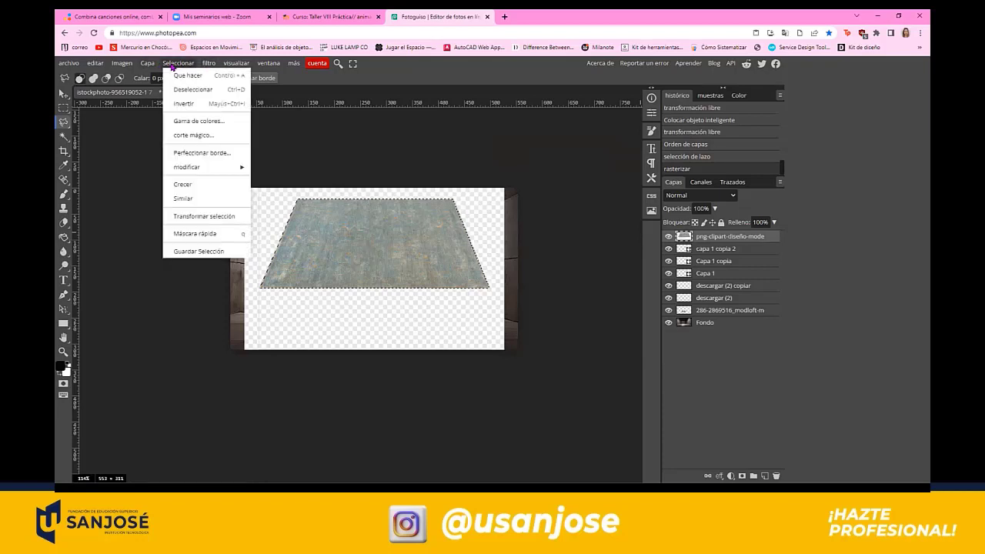
left_click(184, 103)
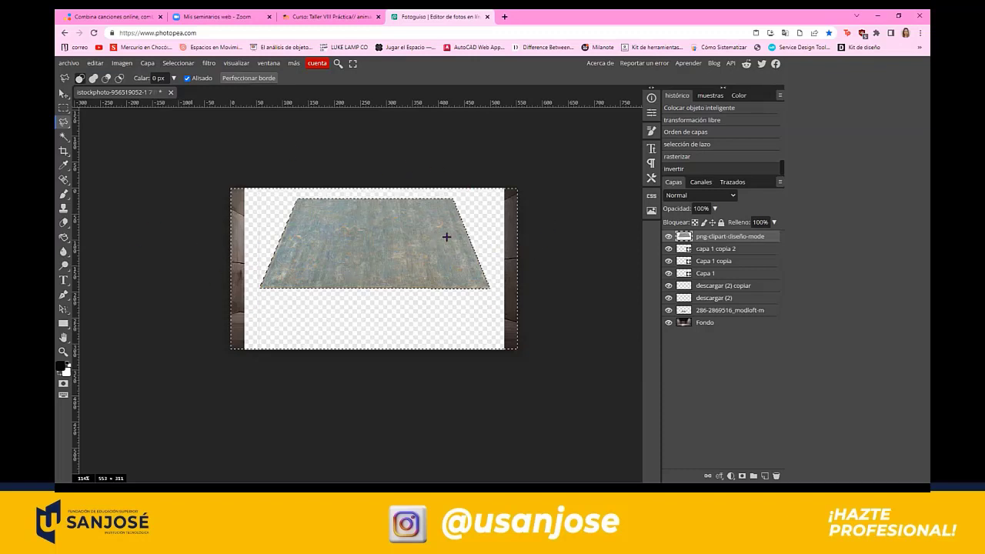
key("Delete")
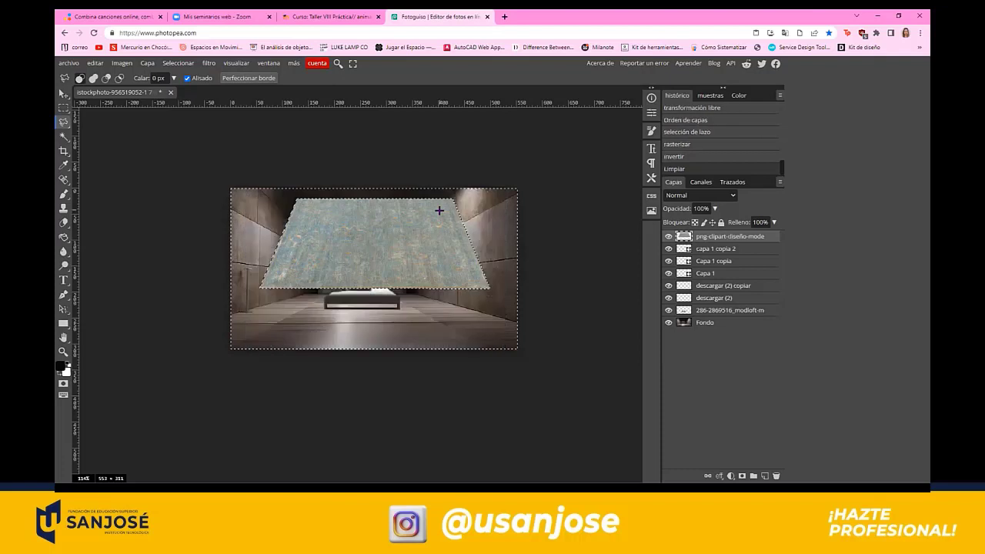
Step: Clear the remaining selection around the rug using the Magic Wand on the empty area outside the image
left_click(64, 93)
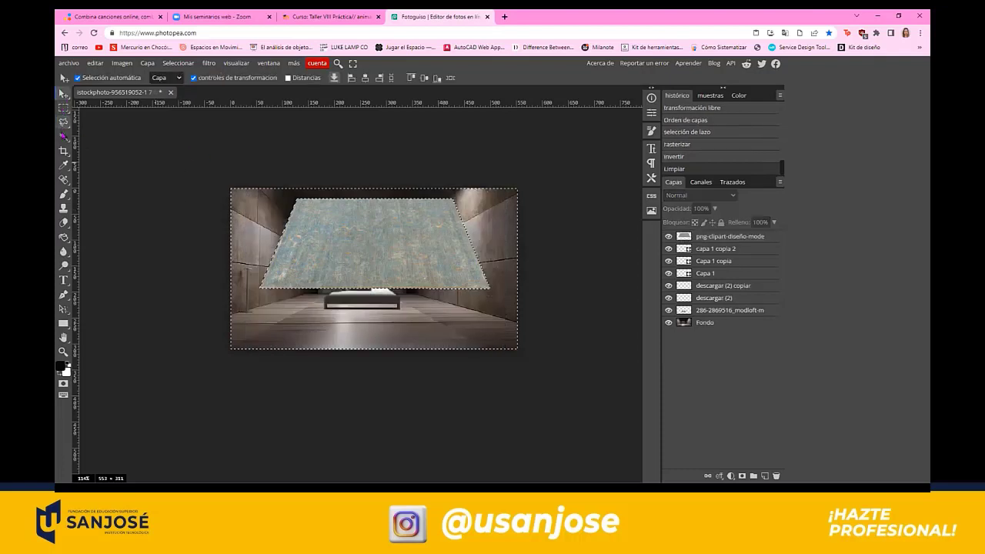
left_click(64, 137)
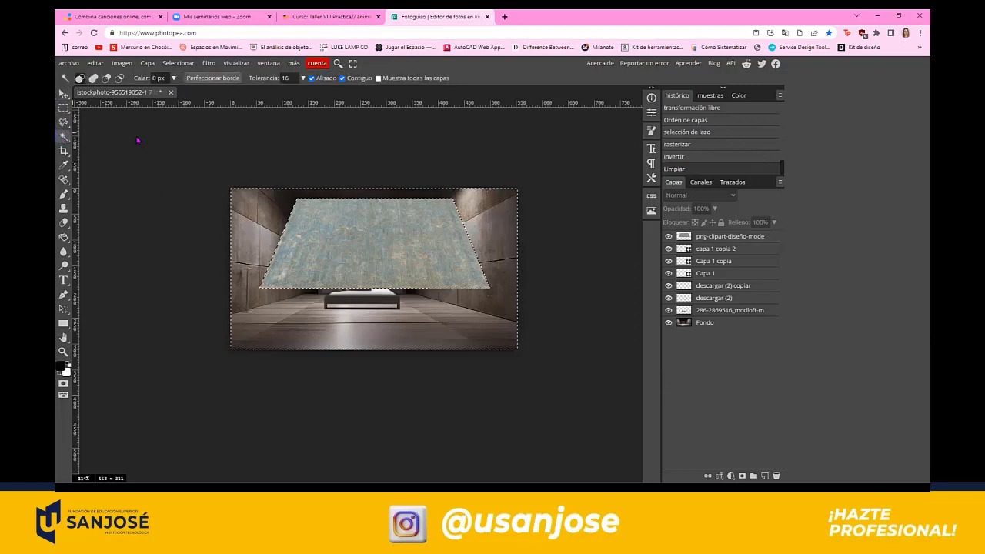
left_click(178, 178)
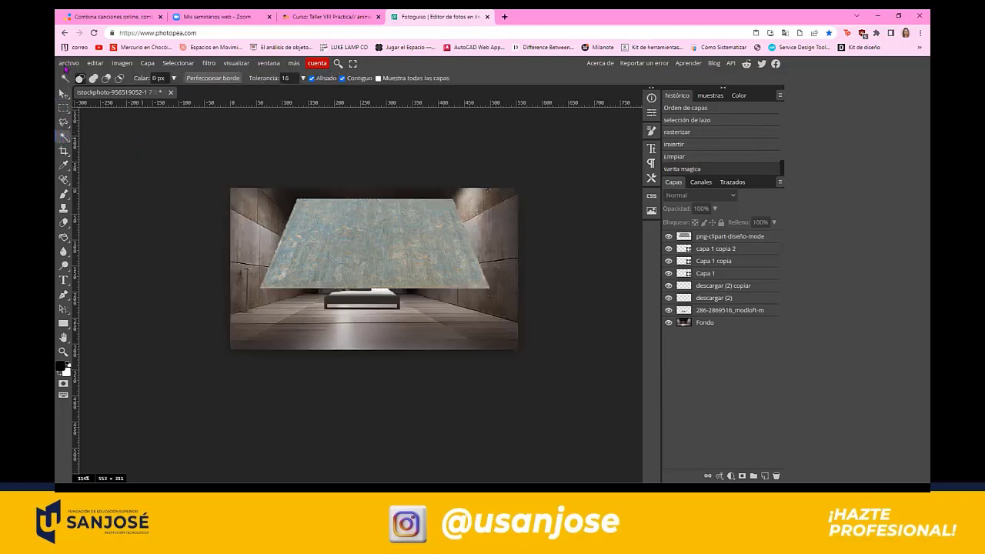
Step: Move the cut-out rug down onto the room's floor and scale it proportionally to 67.57%
left_click(64, 93)
left_click(441, 259)
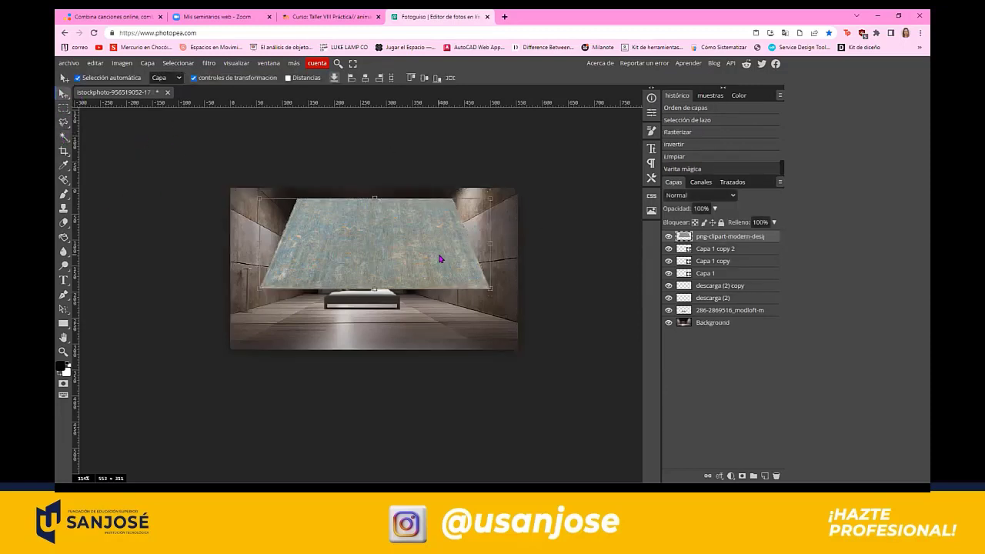
left_click_drag(440, 231, 429, 278)
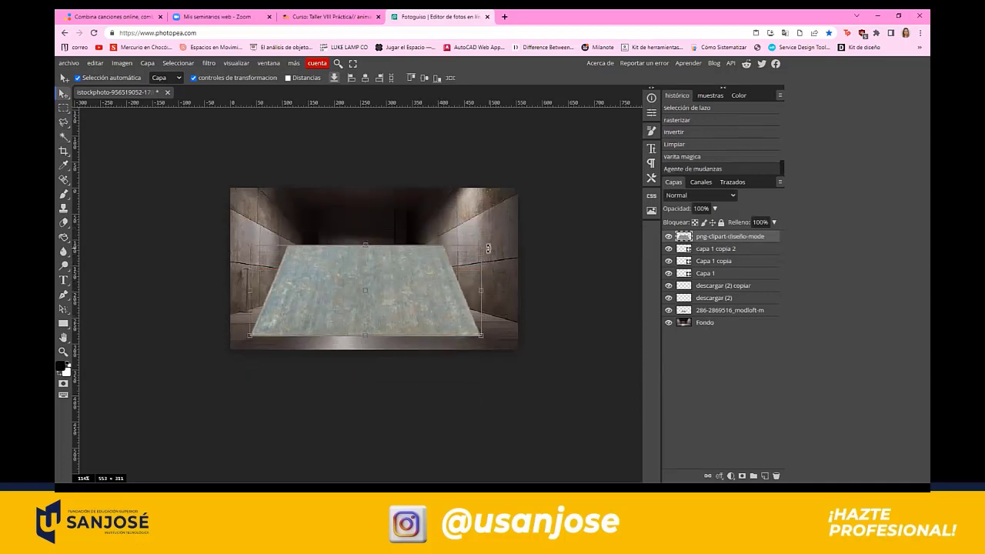
left_click_drag(485, 246, 386, 318)
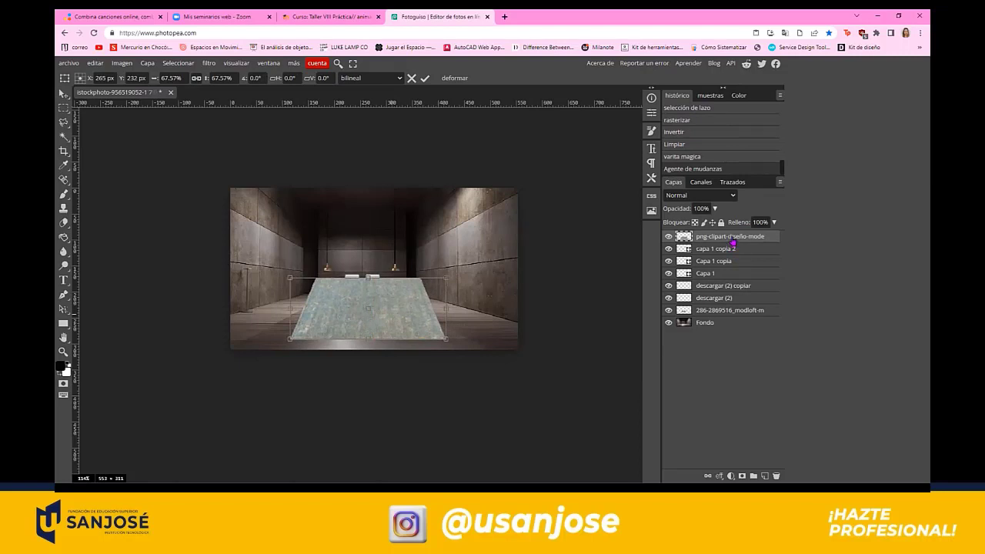
Step: Place the rug's layer directly above the room background, beneath the bed, and shift the rug slightly left to centre it under the bed
left_click_drag(740, 248, 741, 320)
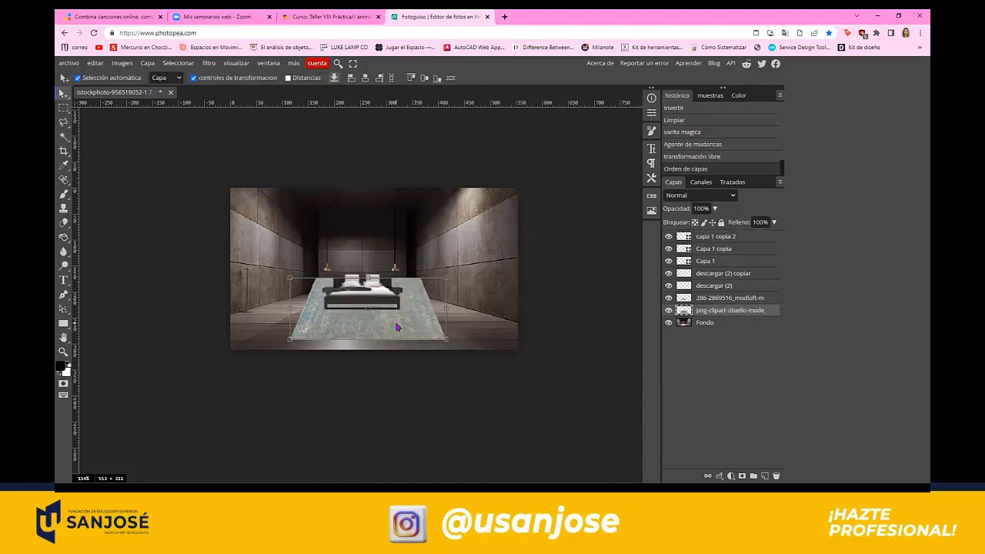
left_click_drag(398, 327, 390, 327)
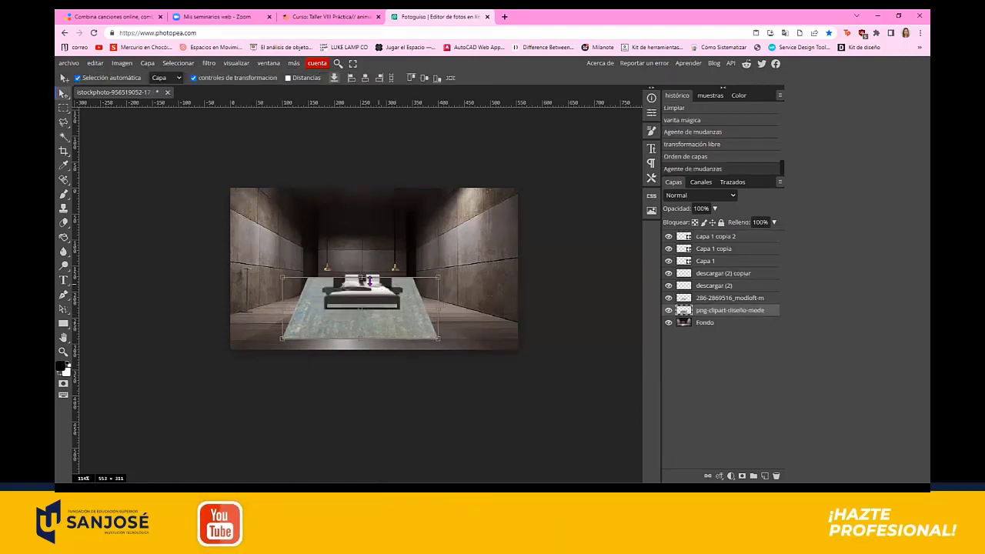